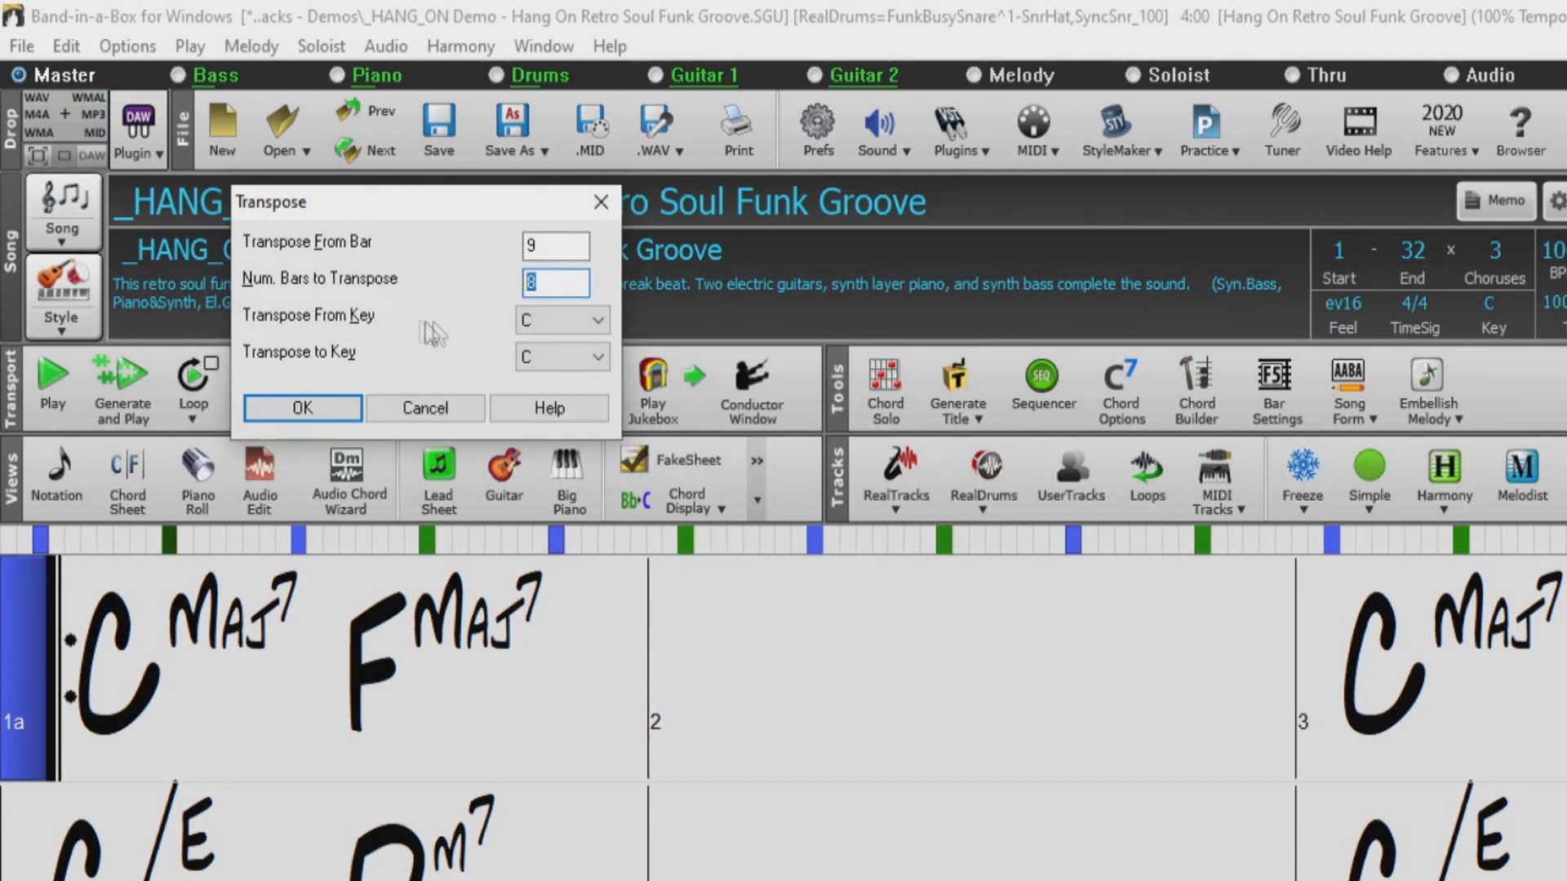
- Keep the From Key at C, set the To Key to G, and apply it to bars 9–16
click(596, 323)
click(596, 323)
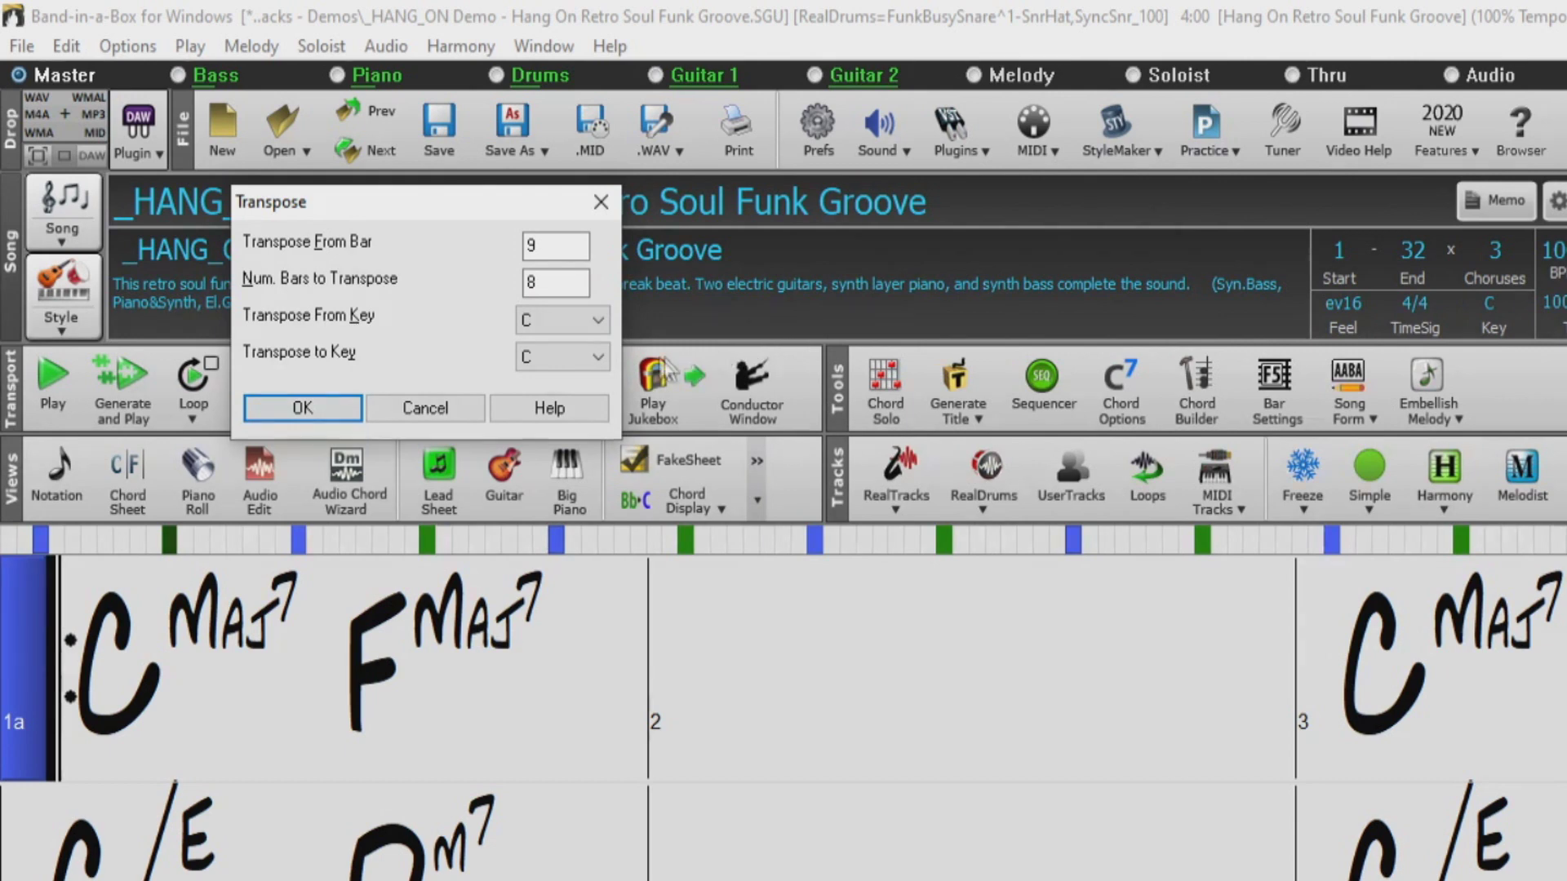
click(599, 360)
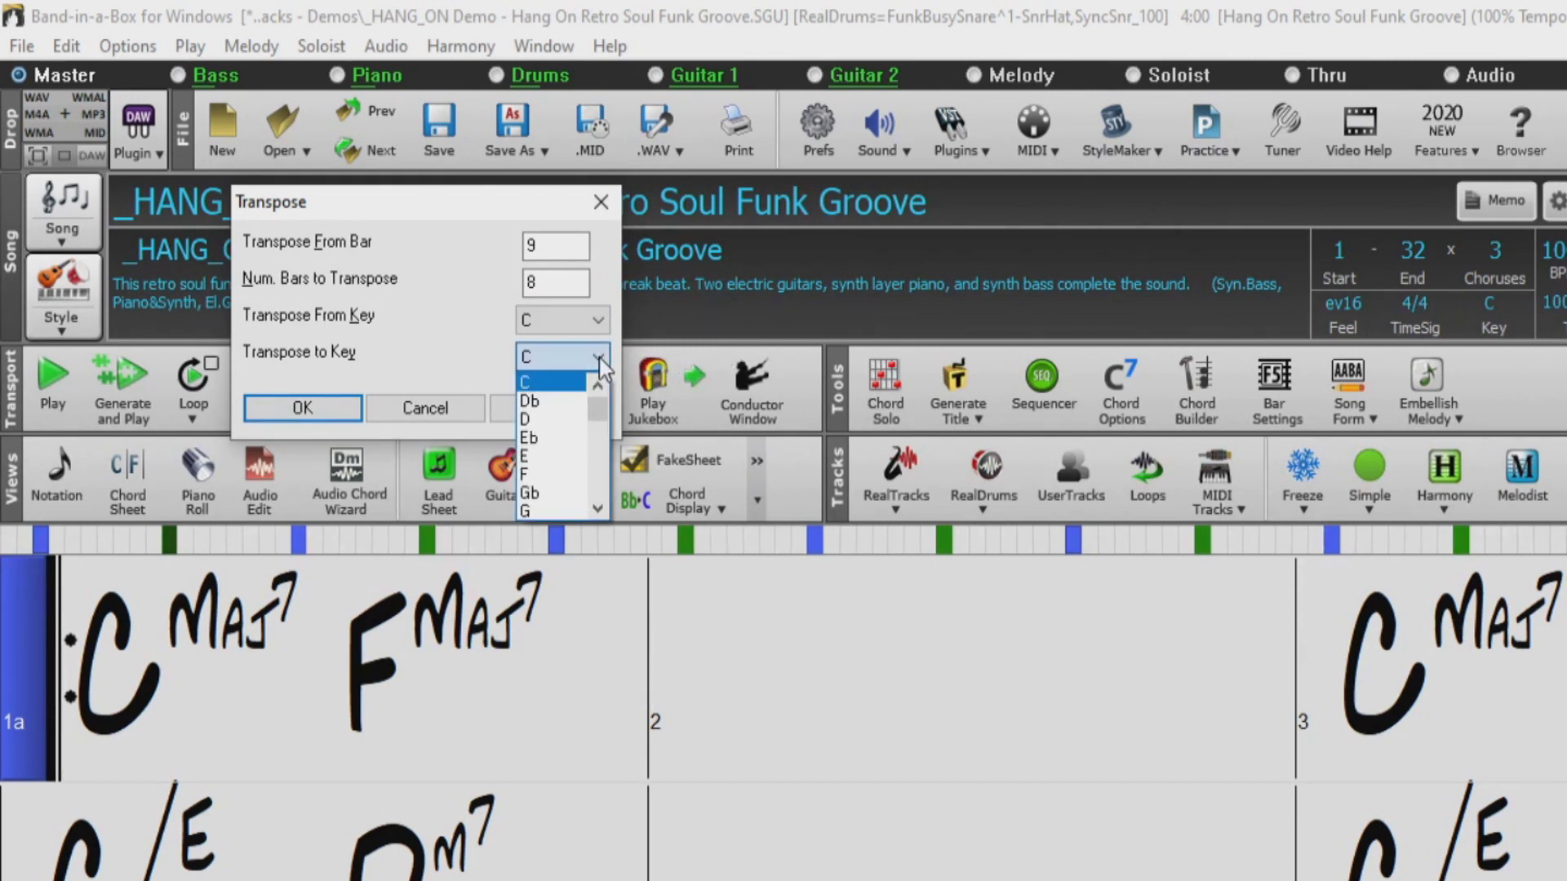
click(534, 511)
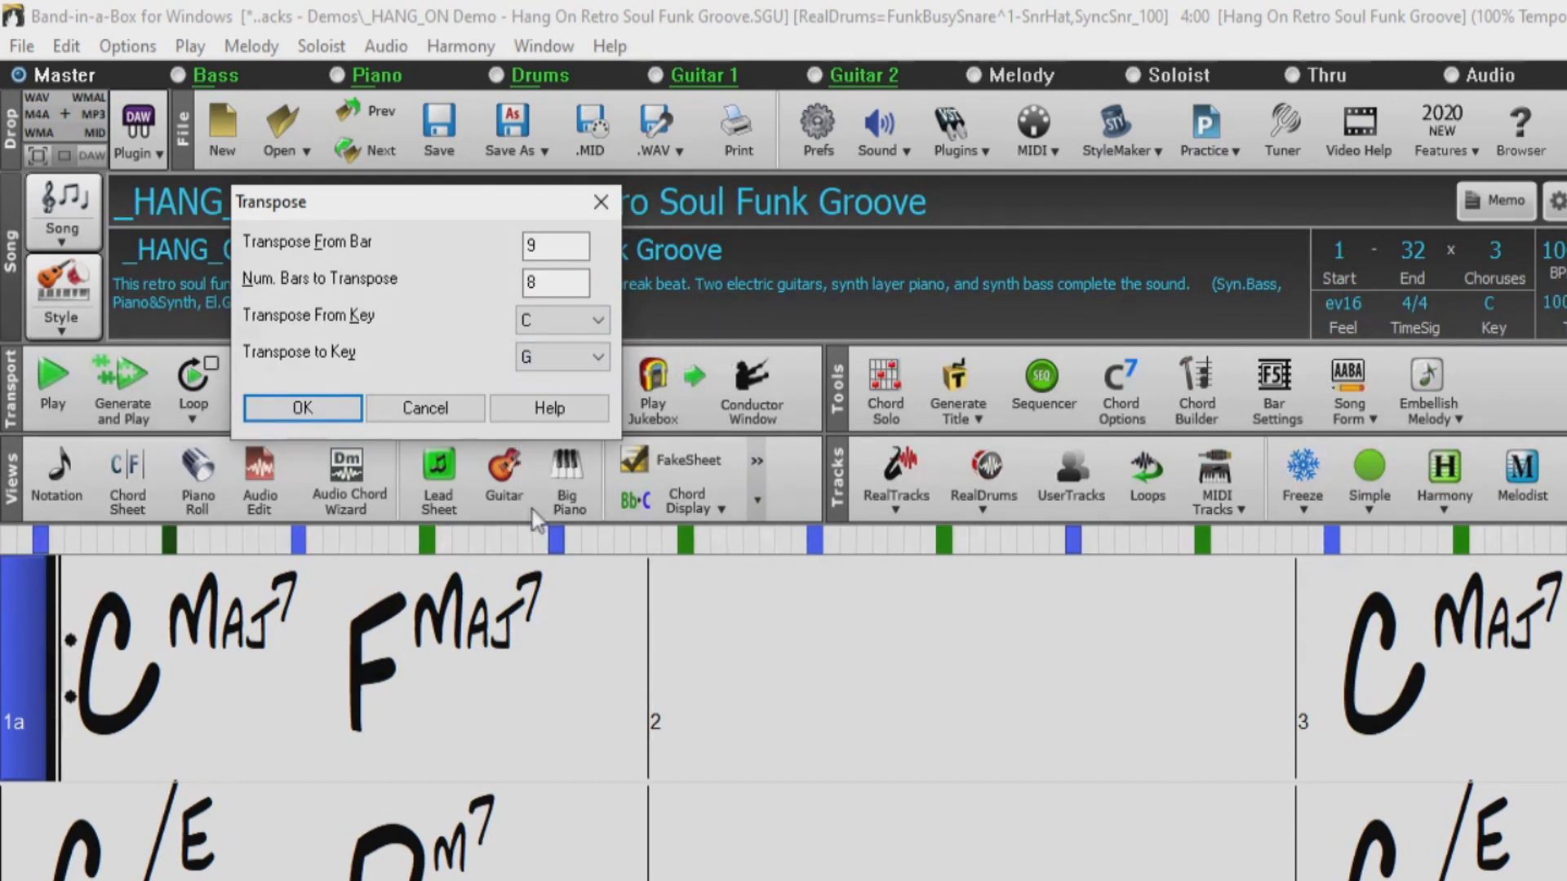
click(303, 408)
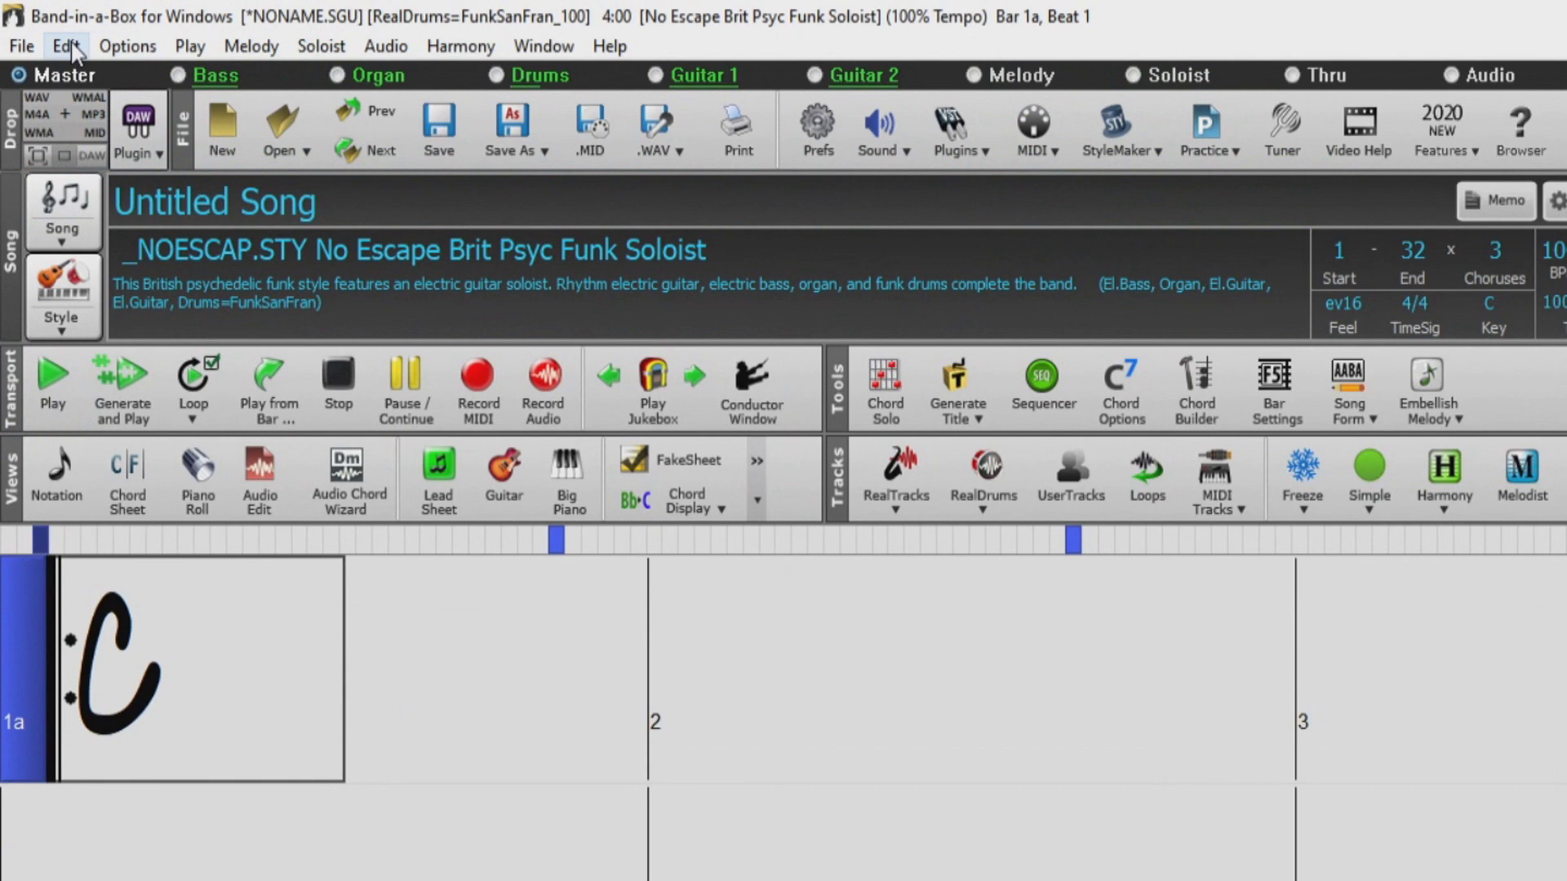
- Open Transpose From..To and select the From Bar (1) and Num. Bars (8) fields
click(69, 47)
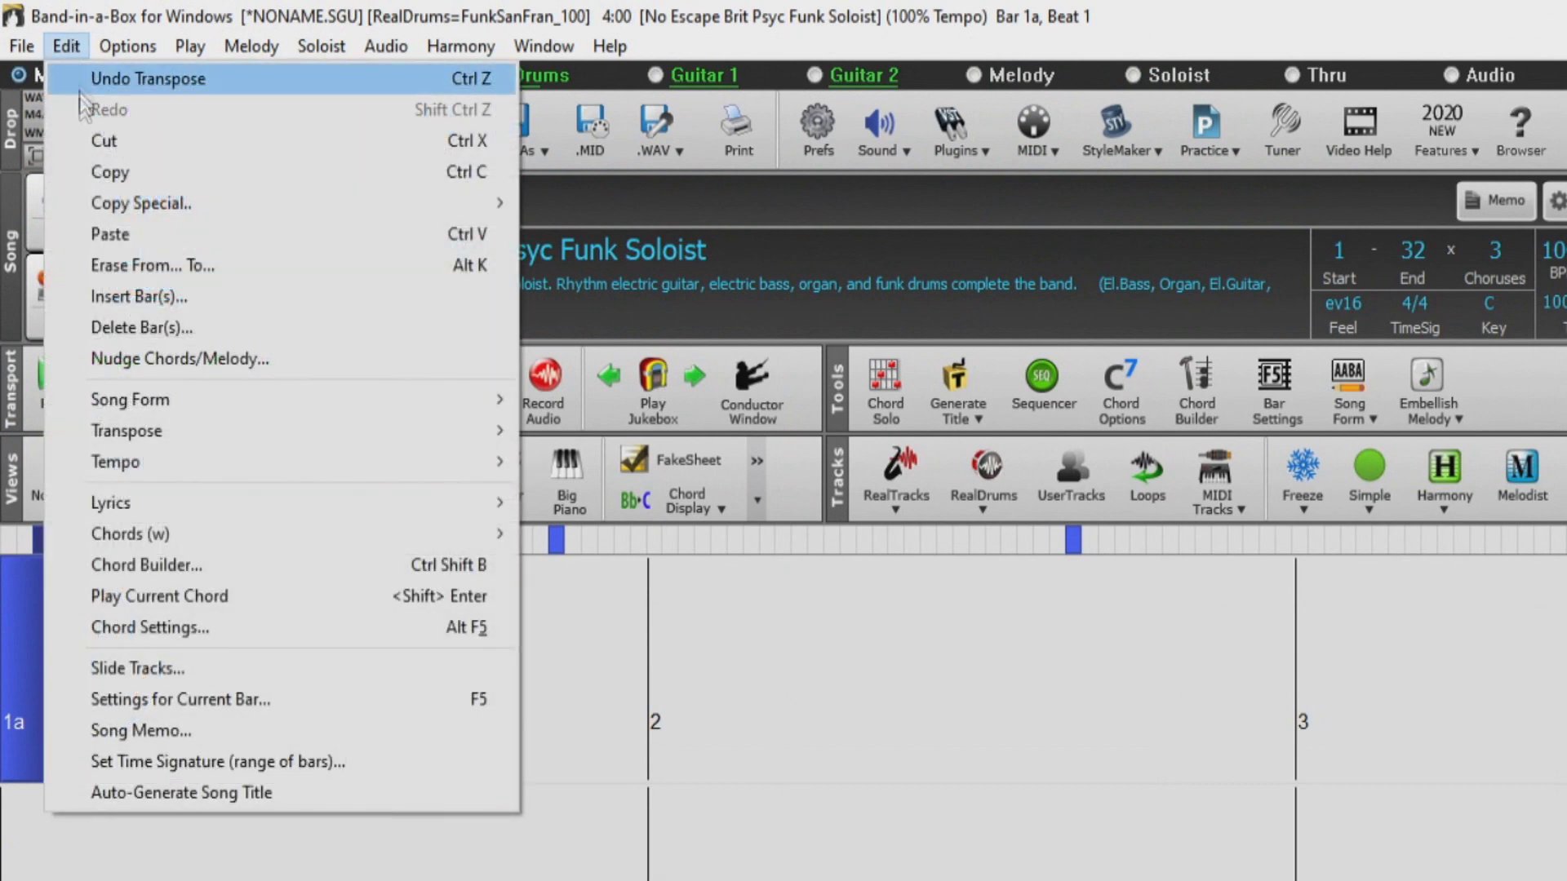
mouse_move(173, 427)
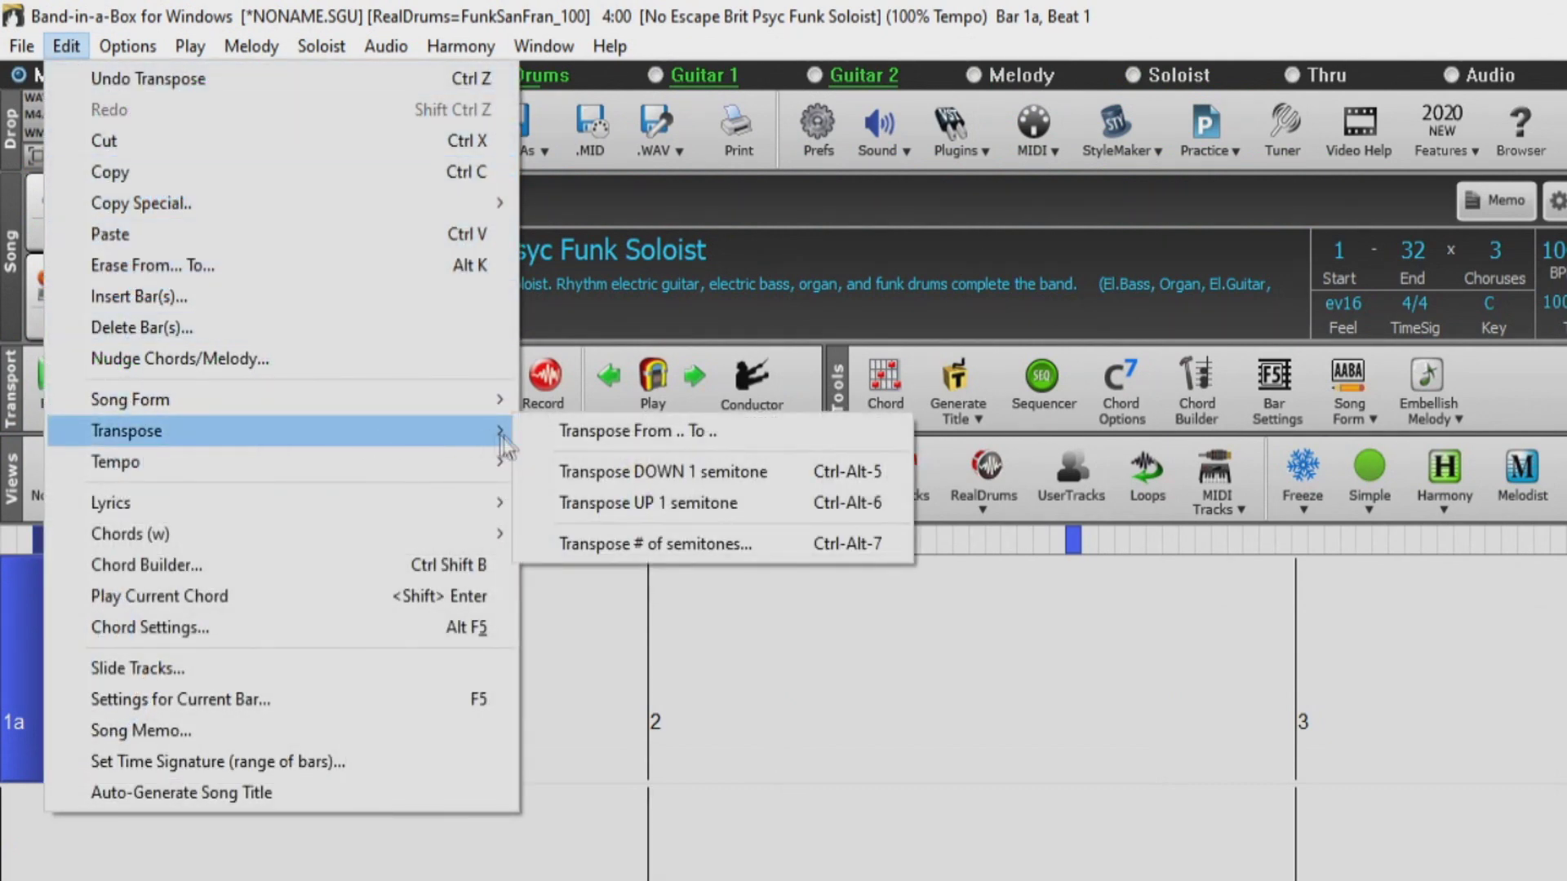
click(674, 433)
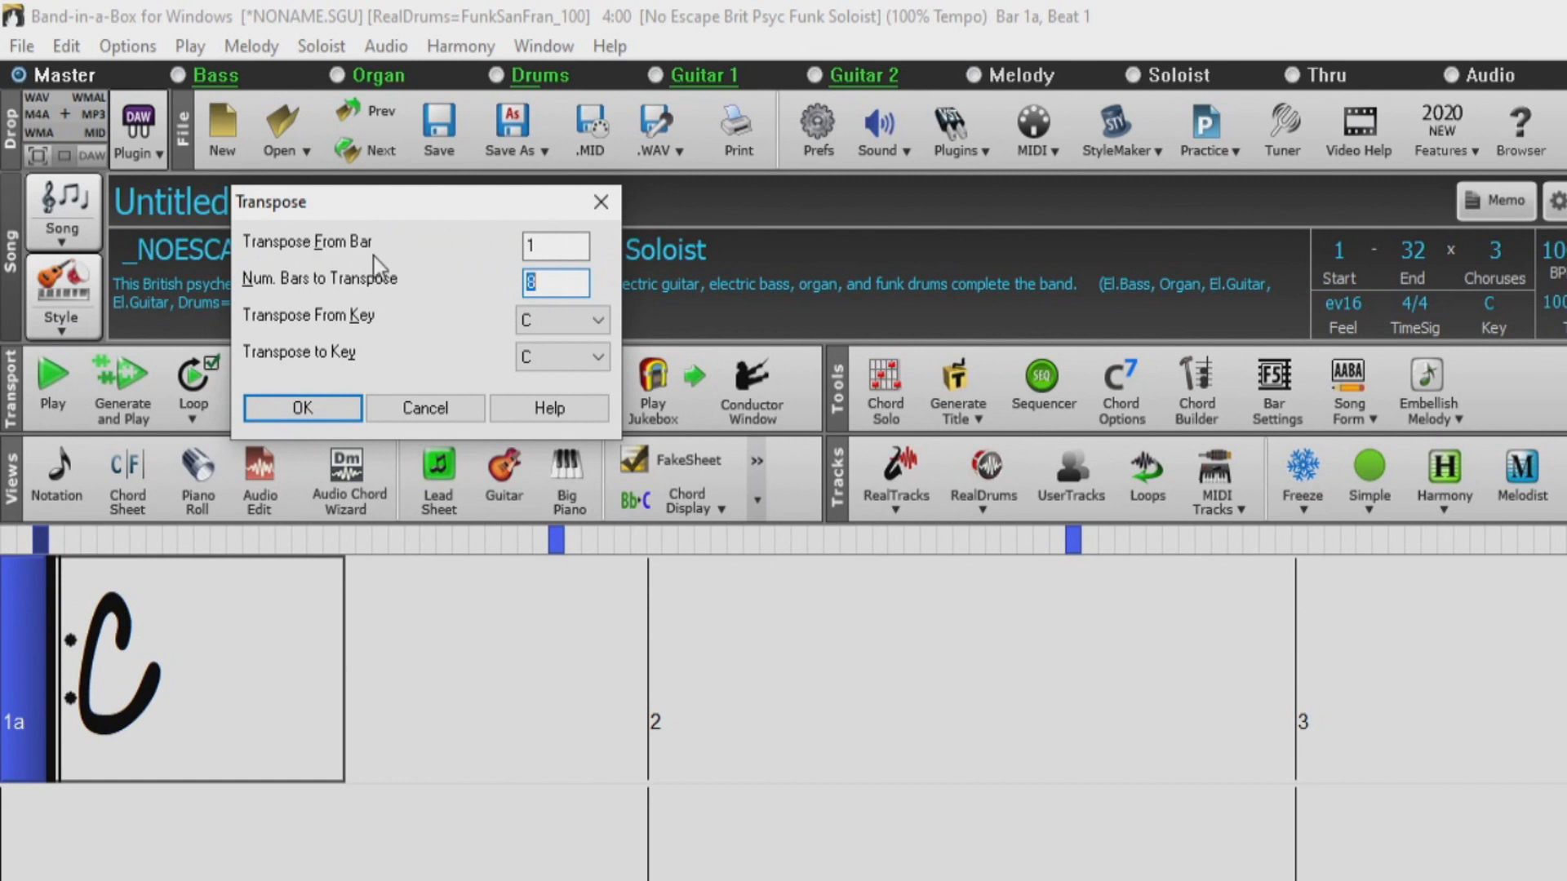
double_click(543, 245)
click(540, 283)
- Cancel the dialog and reopen Transpose From..To for the 7 bars from bar 5 to bar 11
click(441, 408)
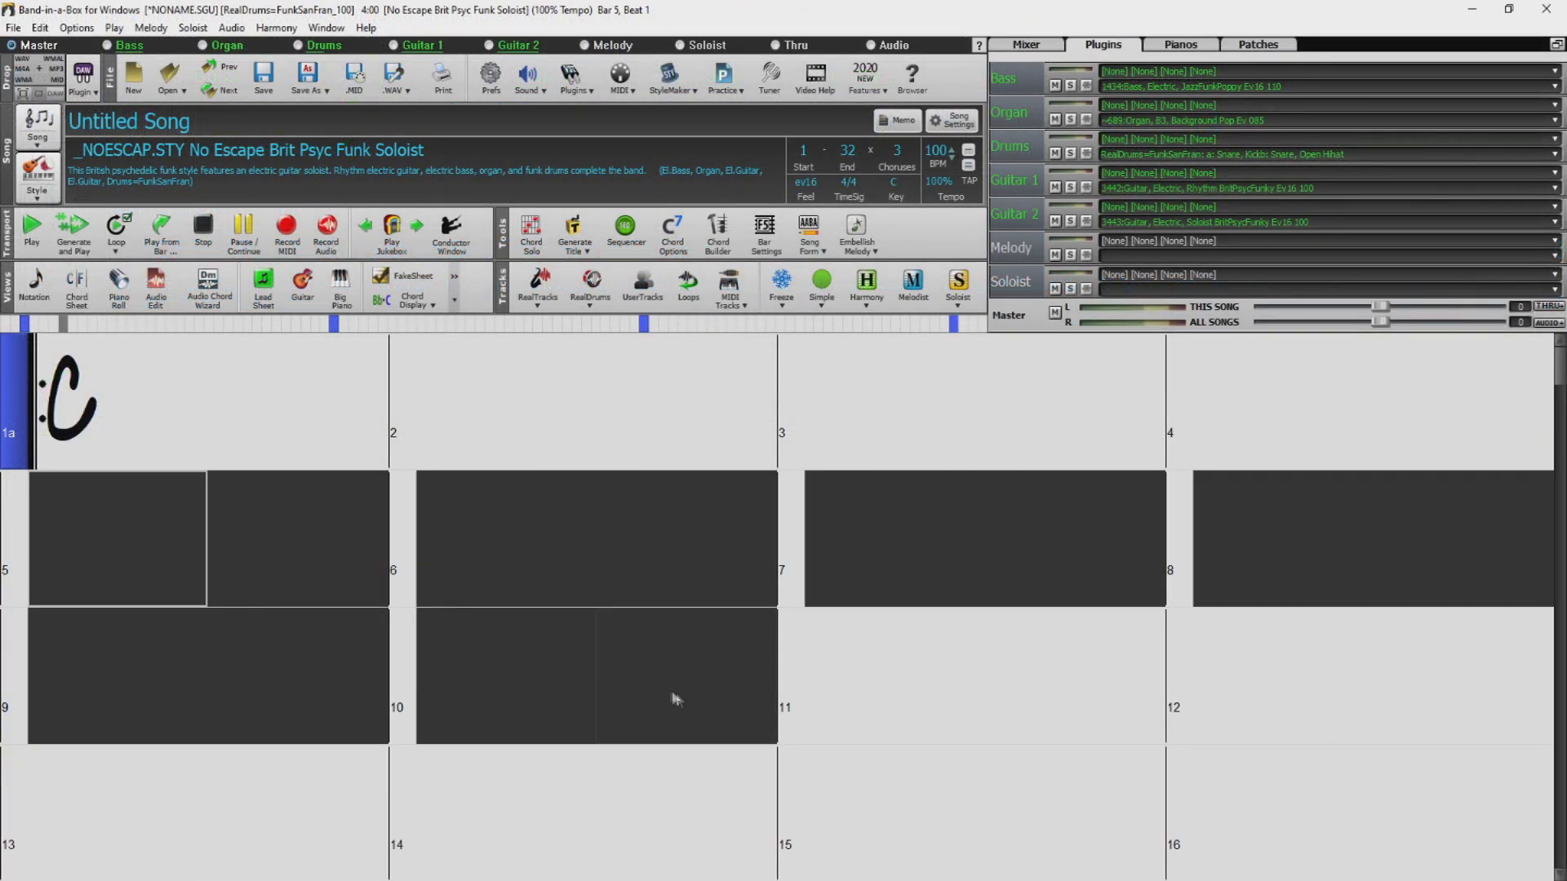
click(40, 27)
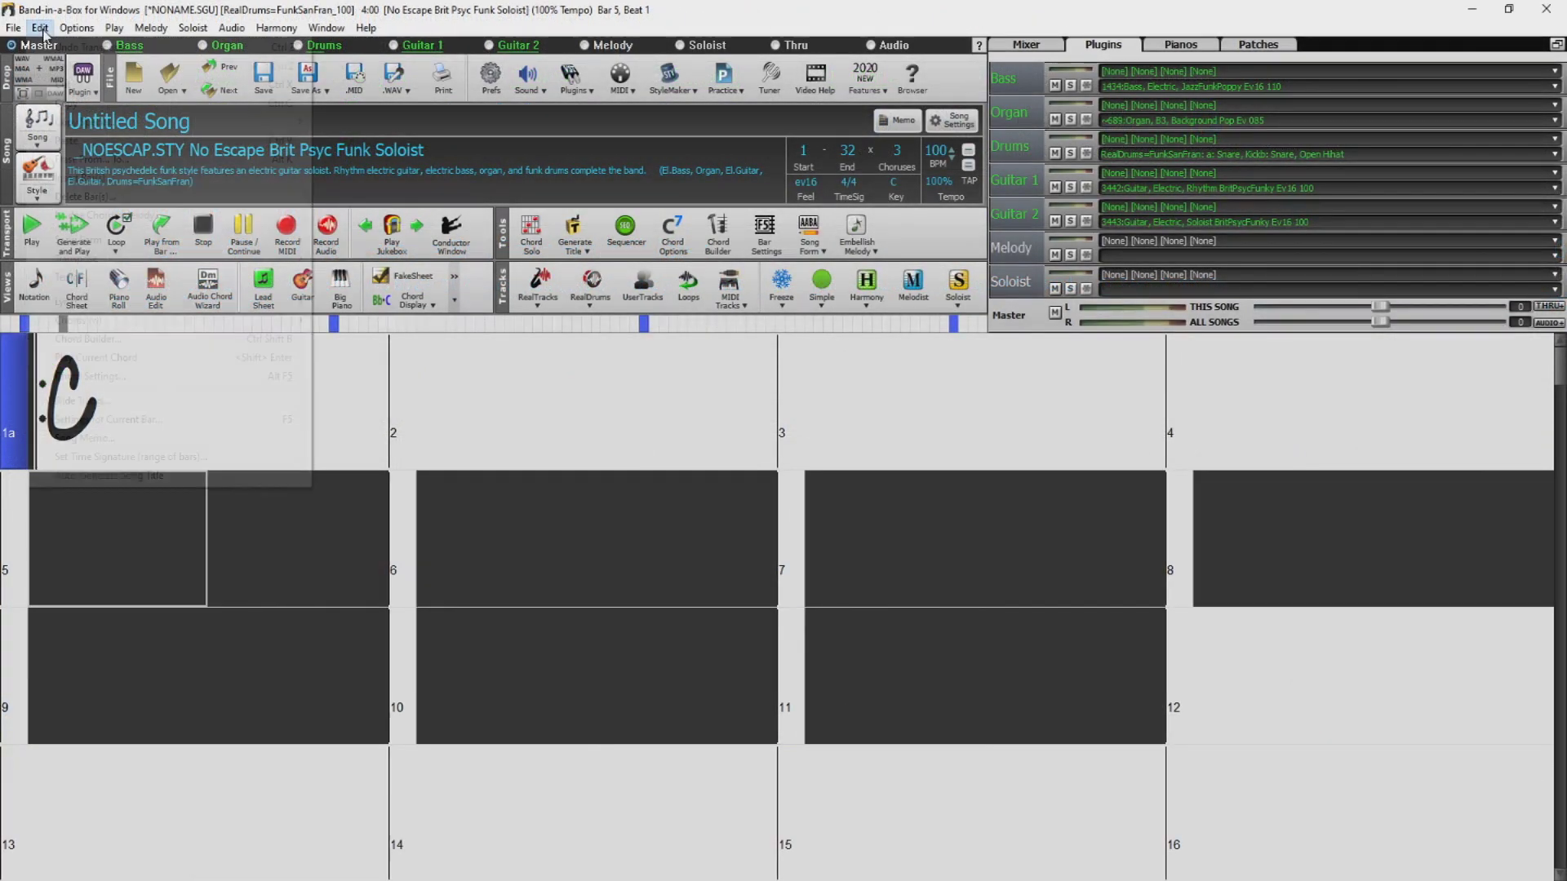
mouse_move(253, 267)
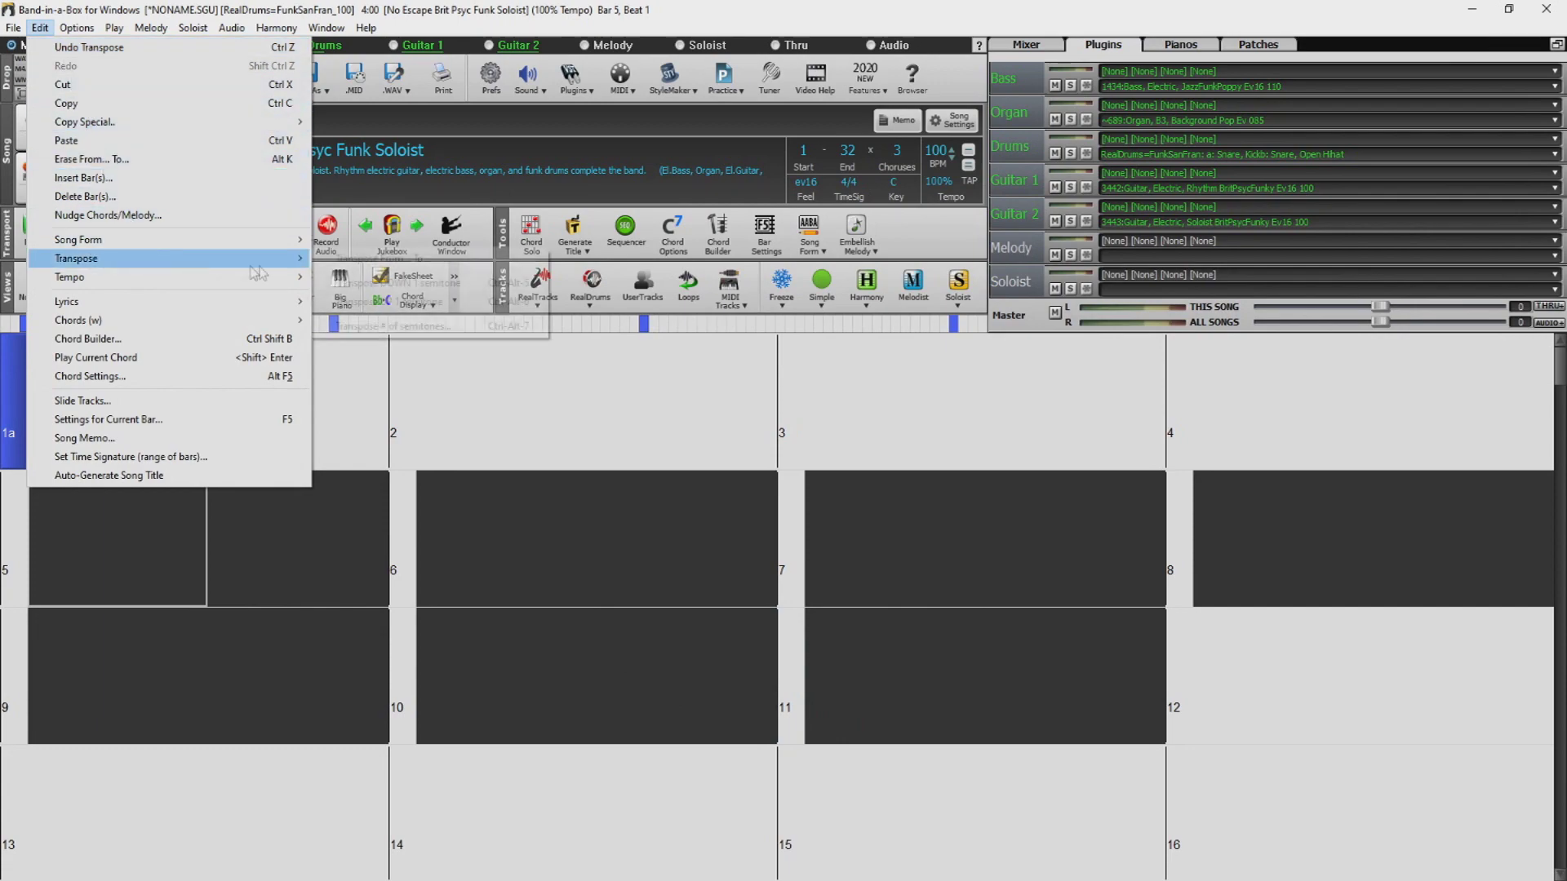
click(359, 258)
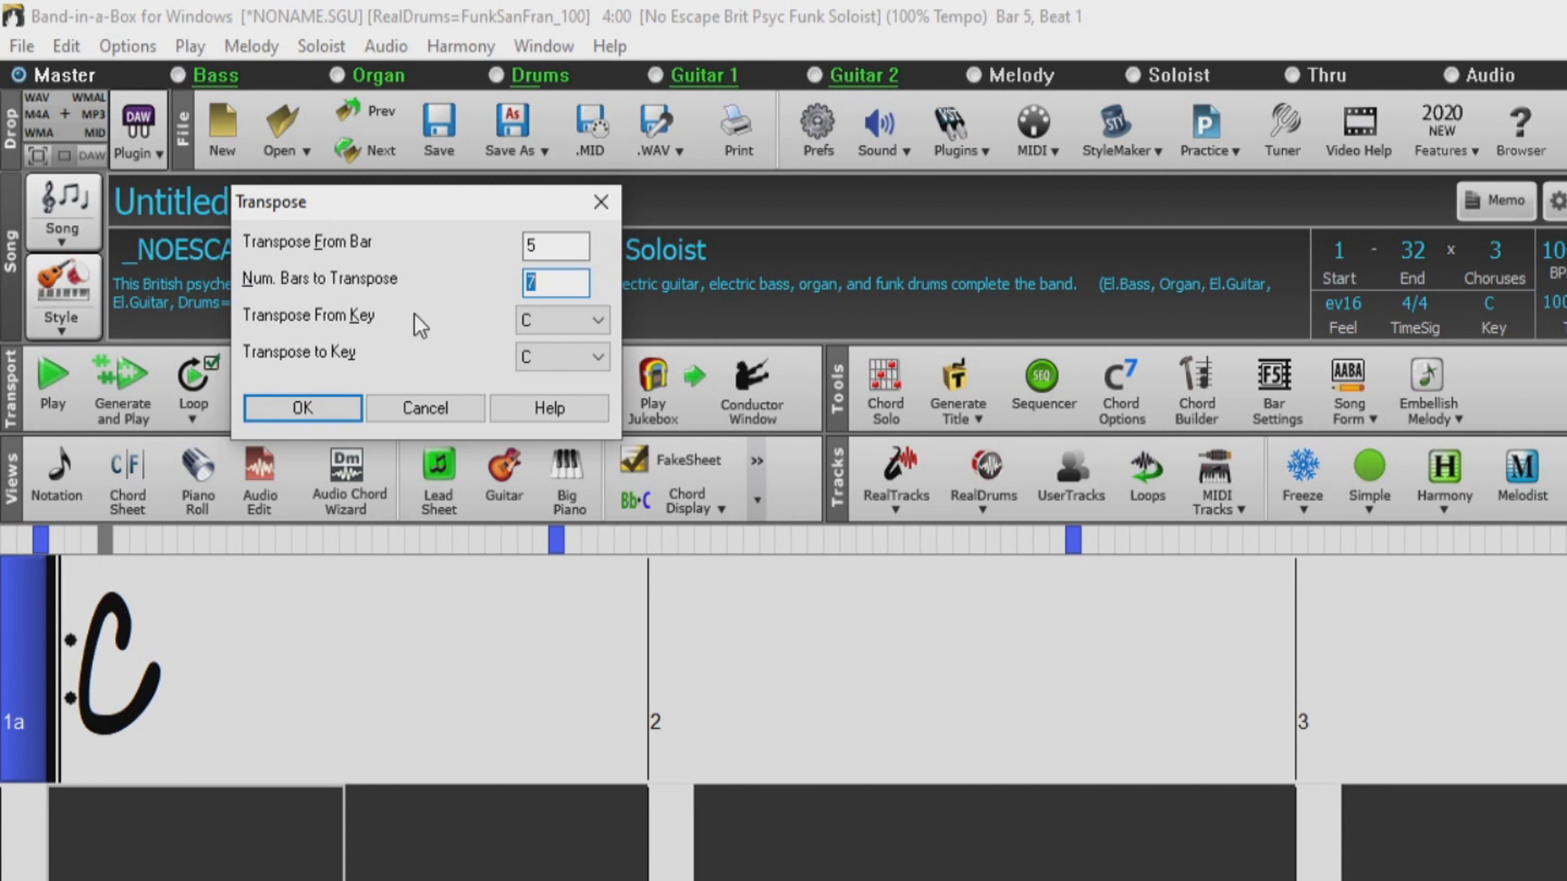
click(596, 320)
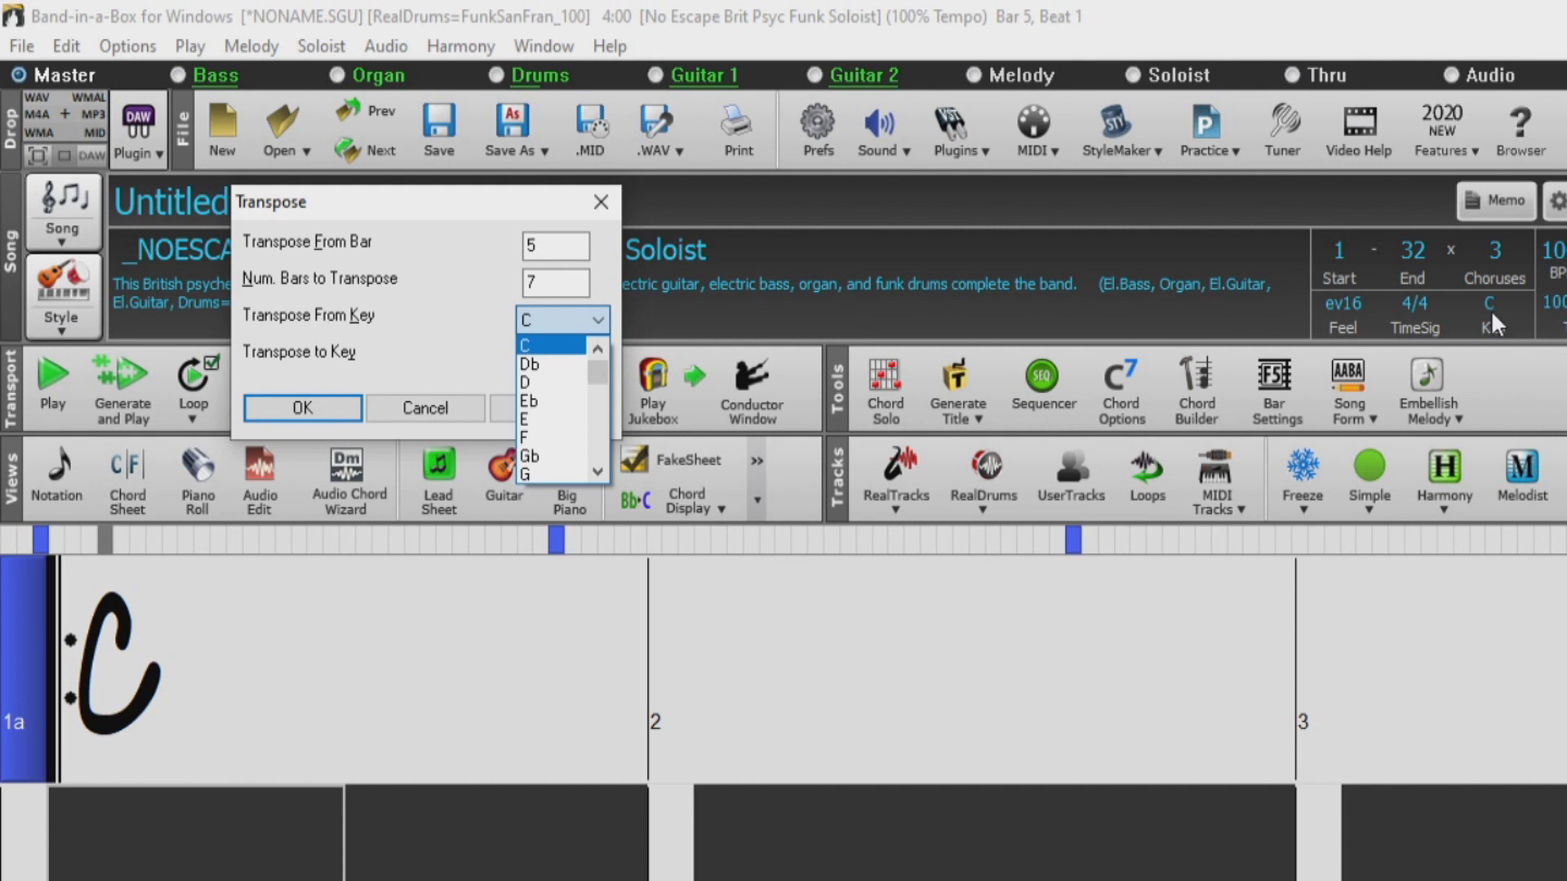
click(601, 320)
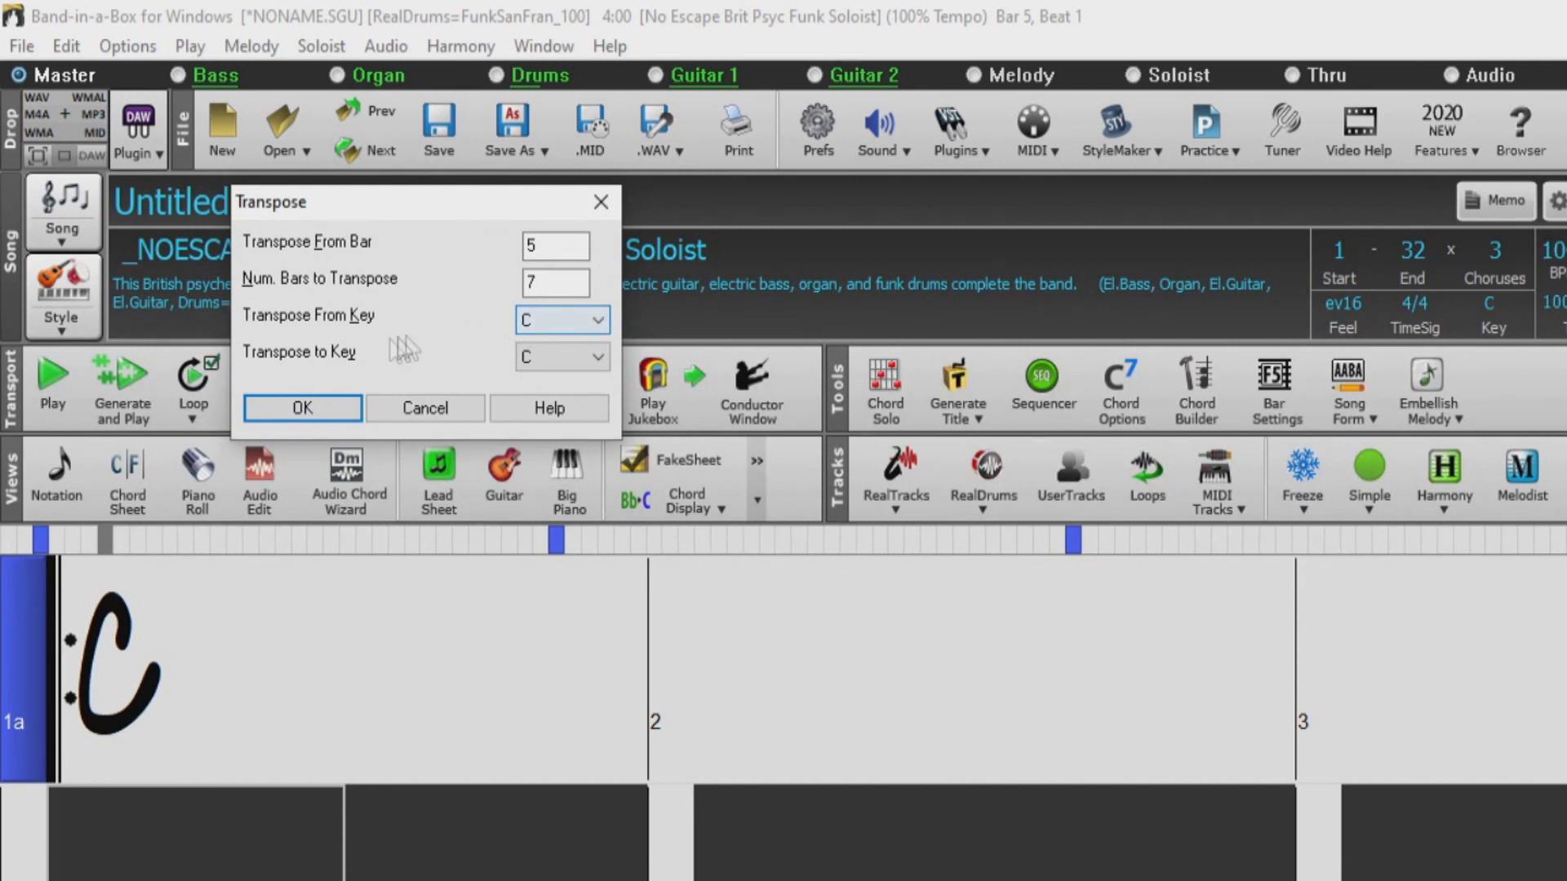
mouse_move(314, 365)
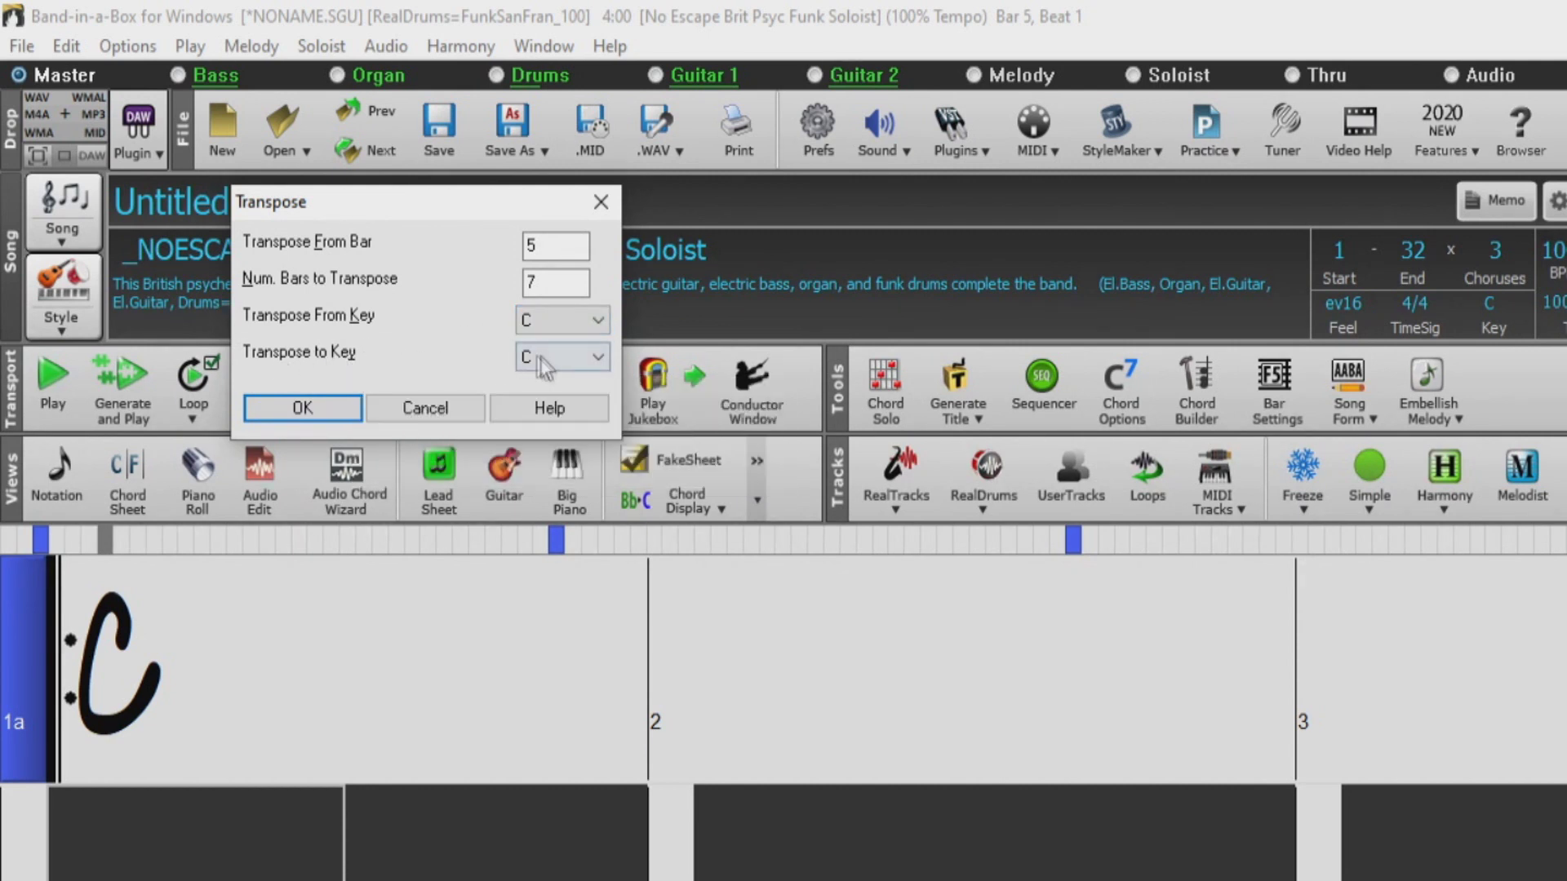
click(602, 364)
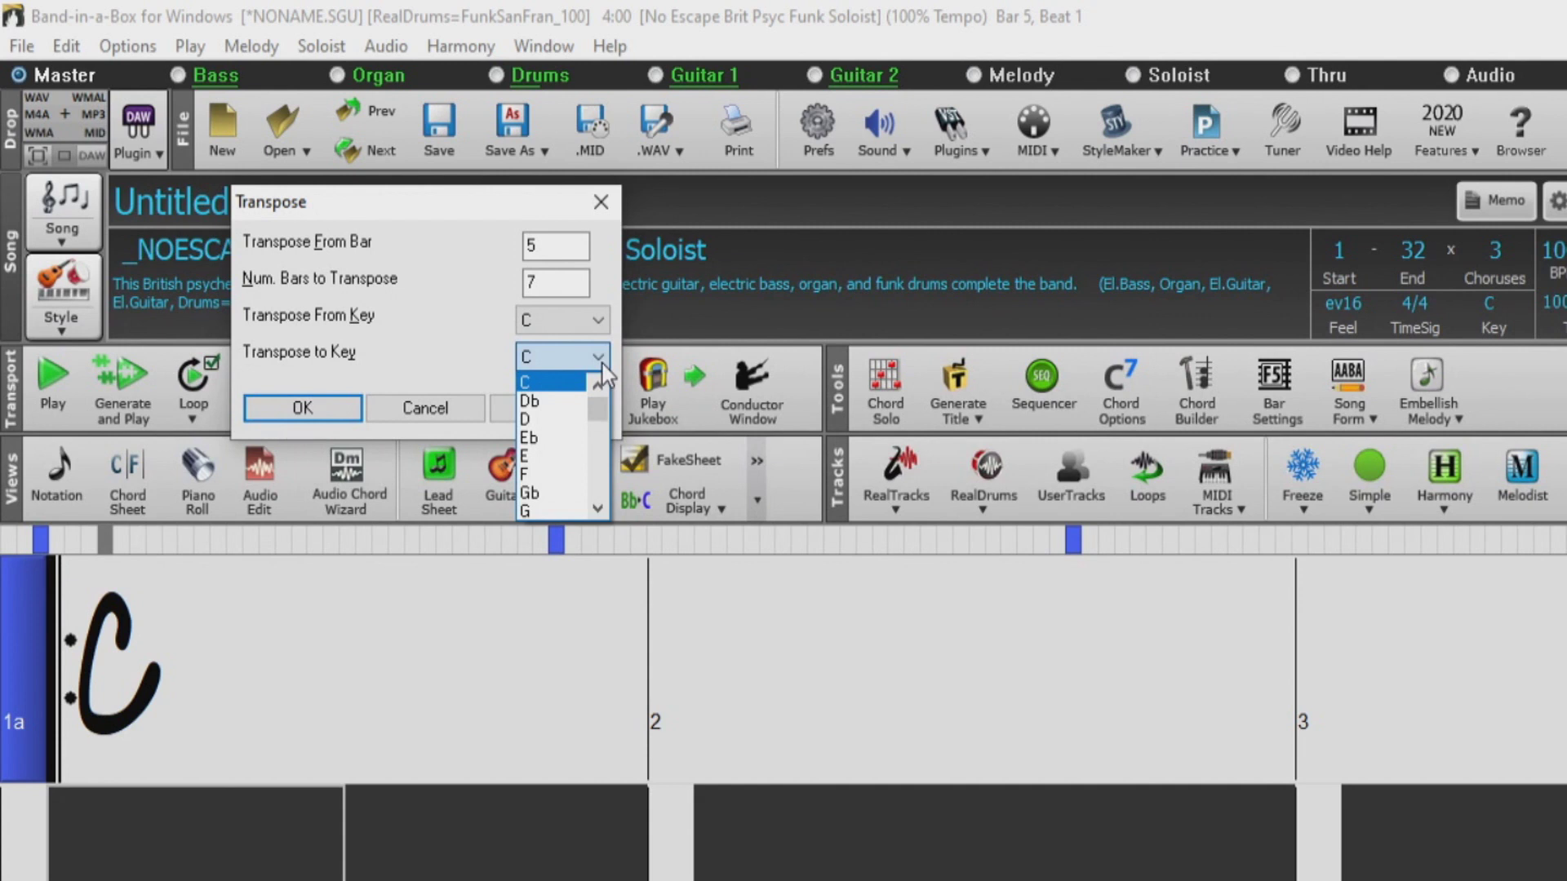
click(602, 364)
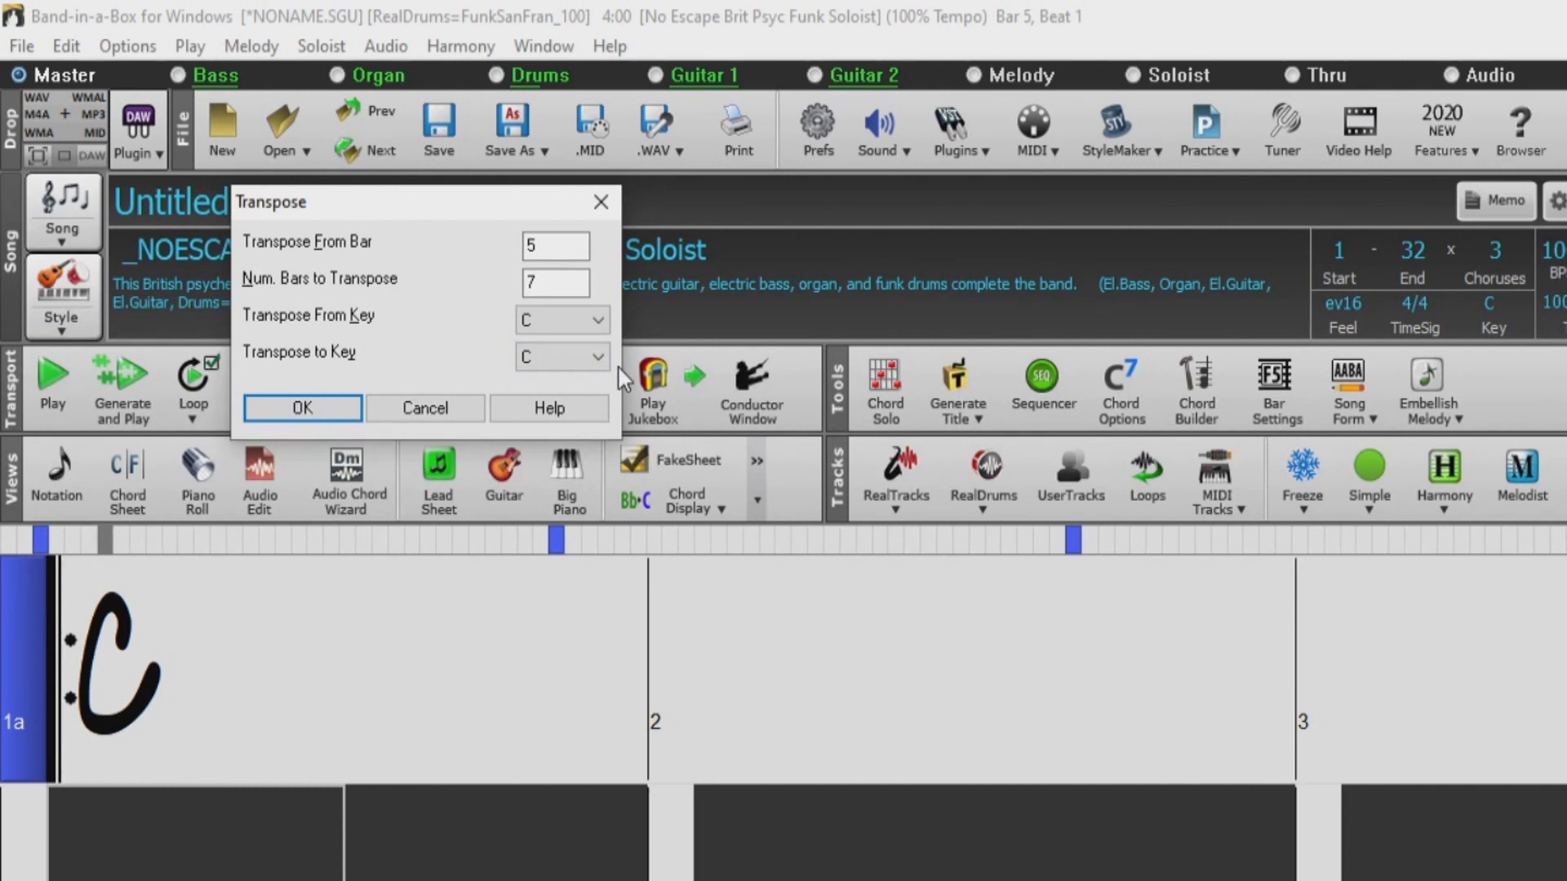
mouse_move(359, 322)
click(428, 406)
- Select bar 1a of the Hang On chord sheet
click(325, 728)
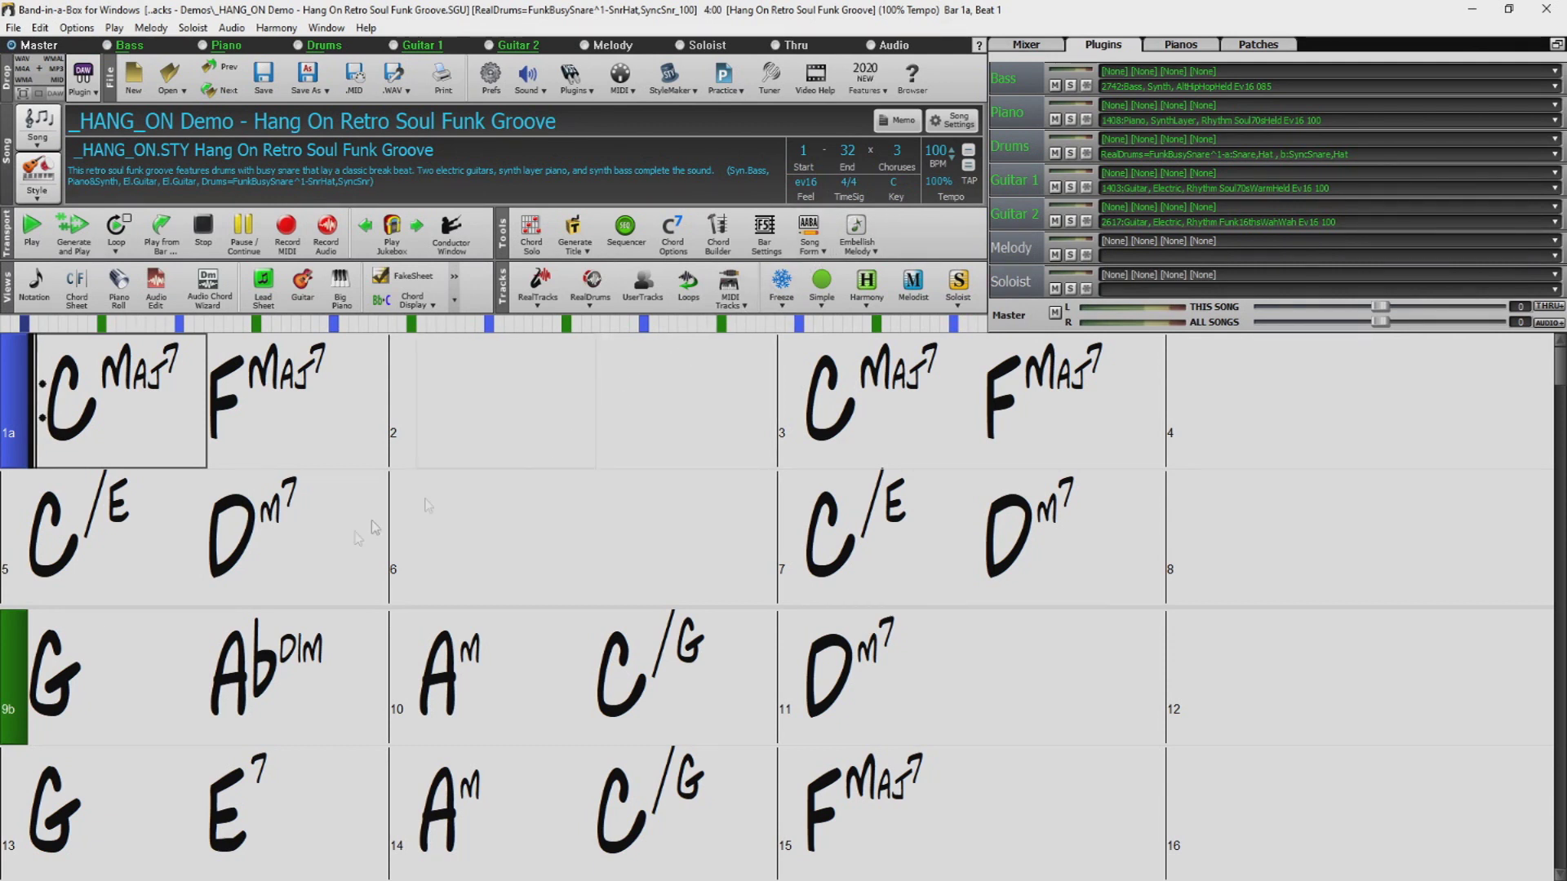
- Select bars 9 onward and open Transpose From..To, set to From Bar 9 and 8 bars
drag(82, 671, 1312, 835)
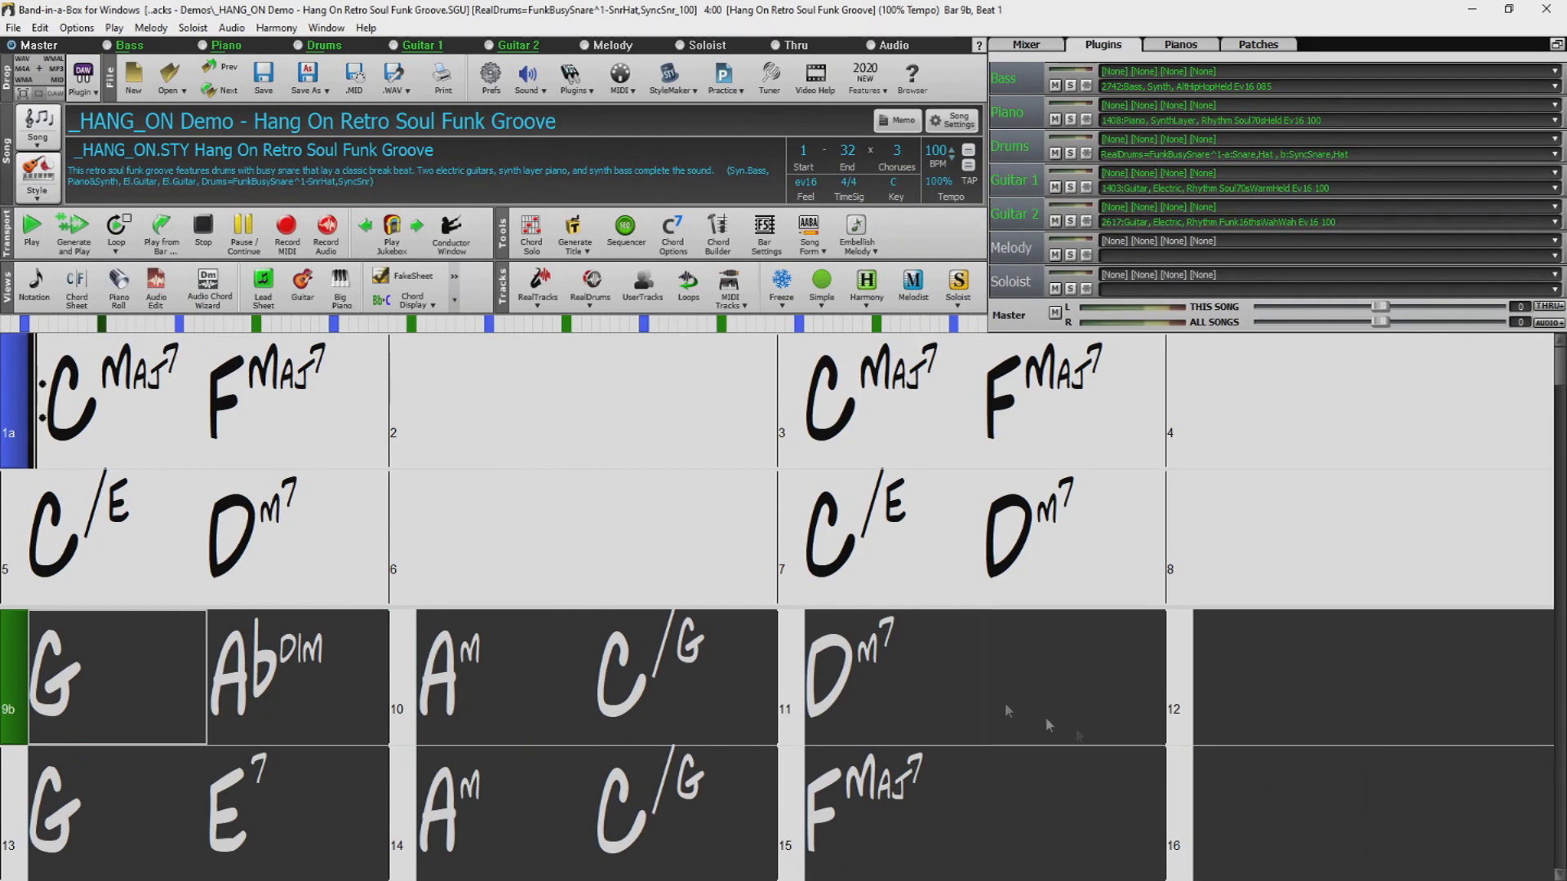
click(38, 26)
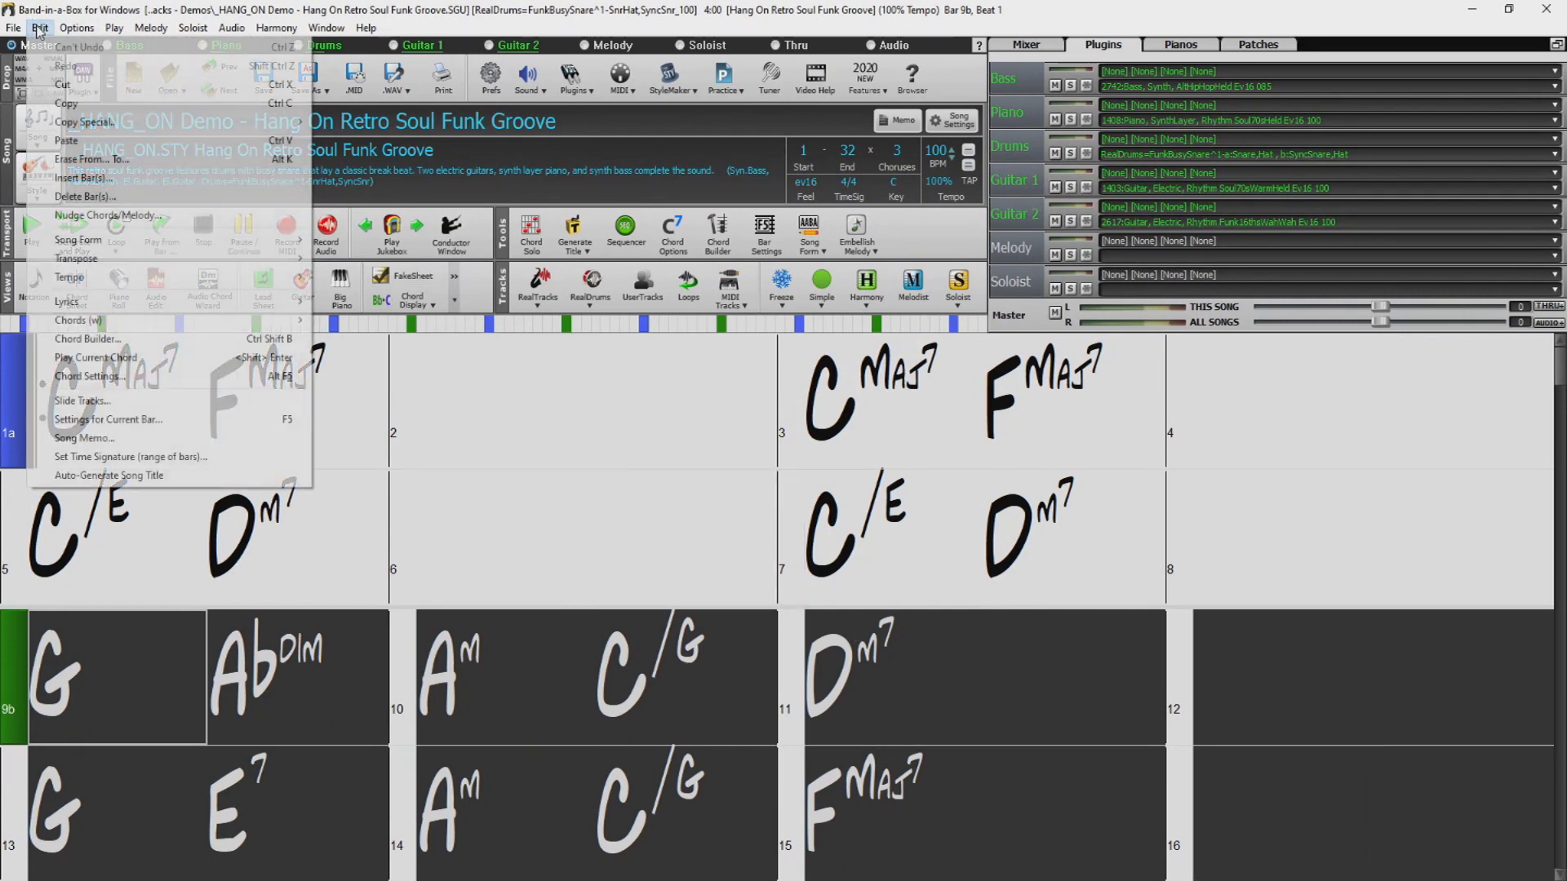
mouse_move(163, 263)
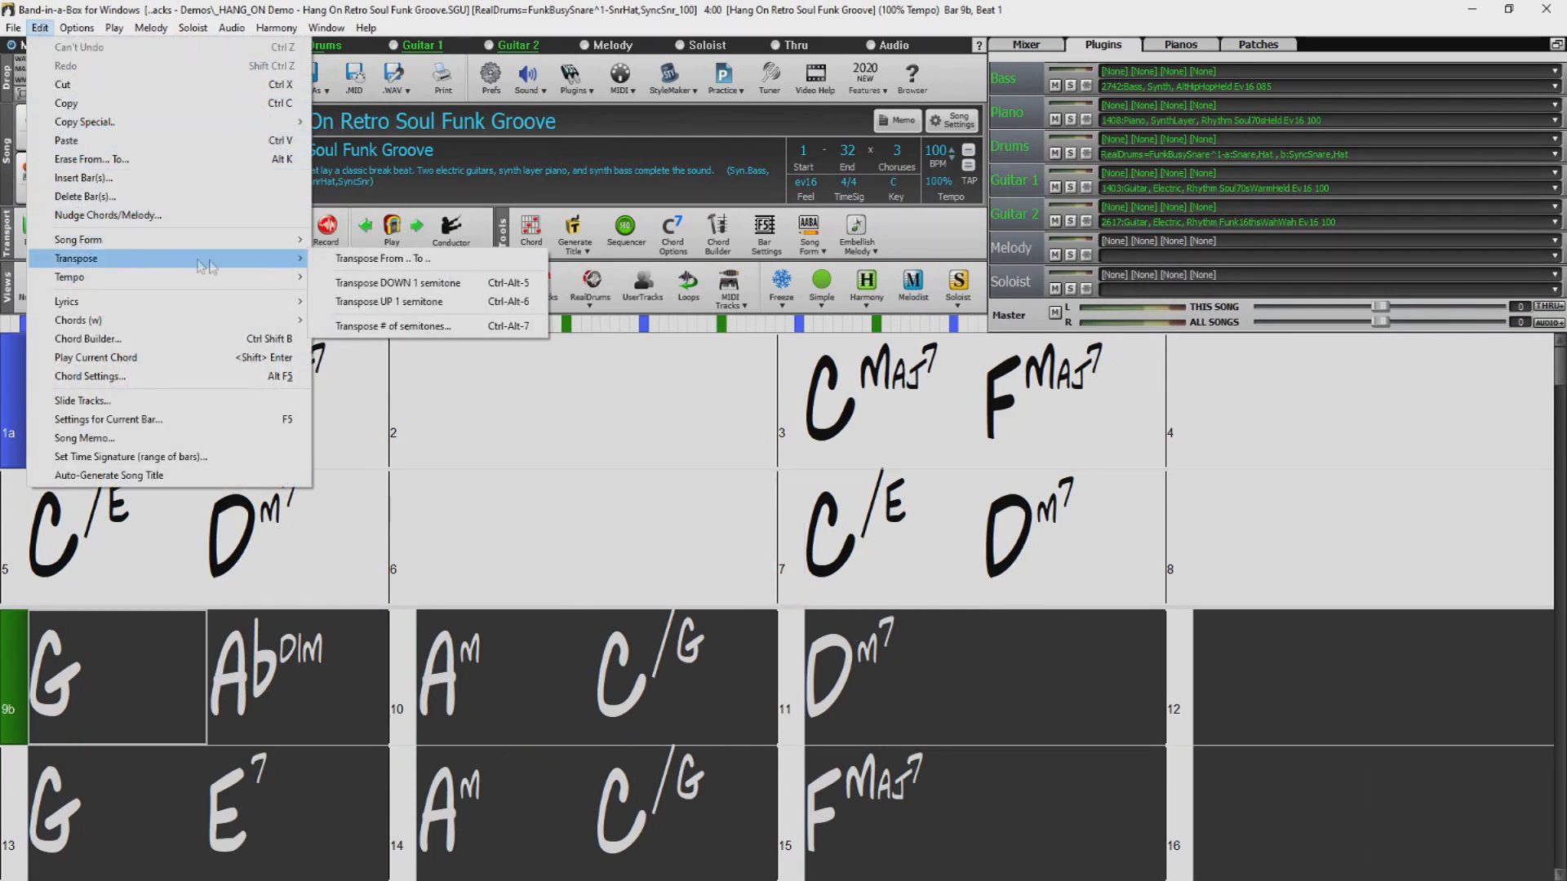
click(338, 261)
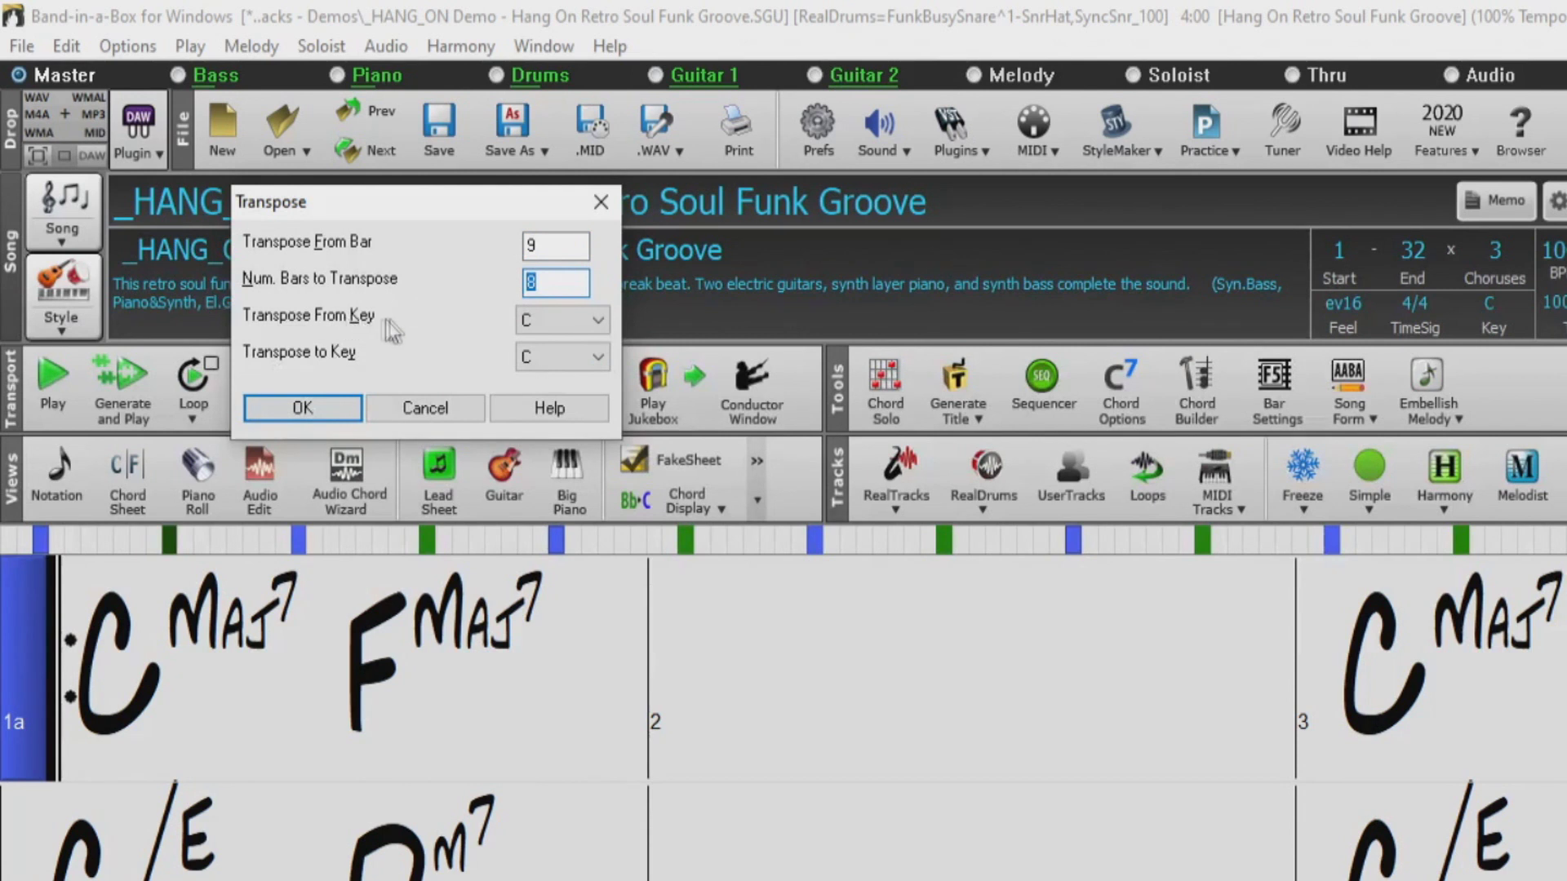
- Set the To Key to G, apply the change to bars 9–16, and return to bar 1
click(596, 319)
click(597, 320)
click(600, 359)
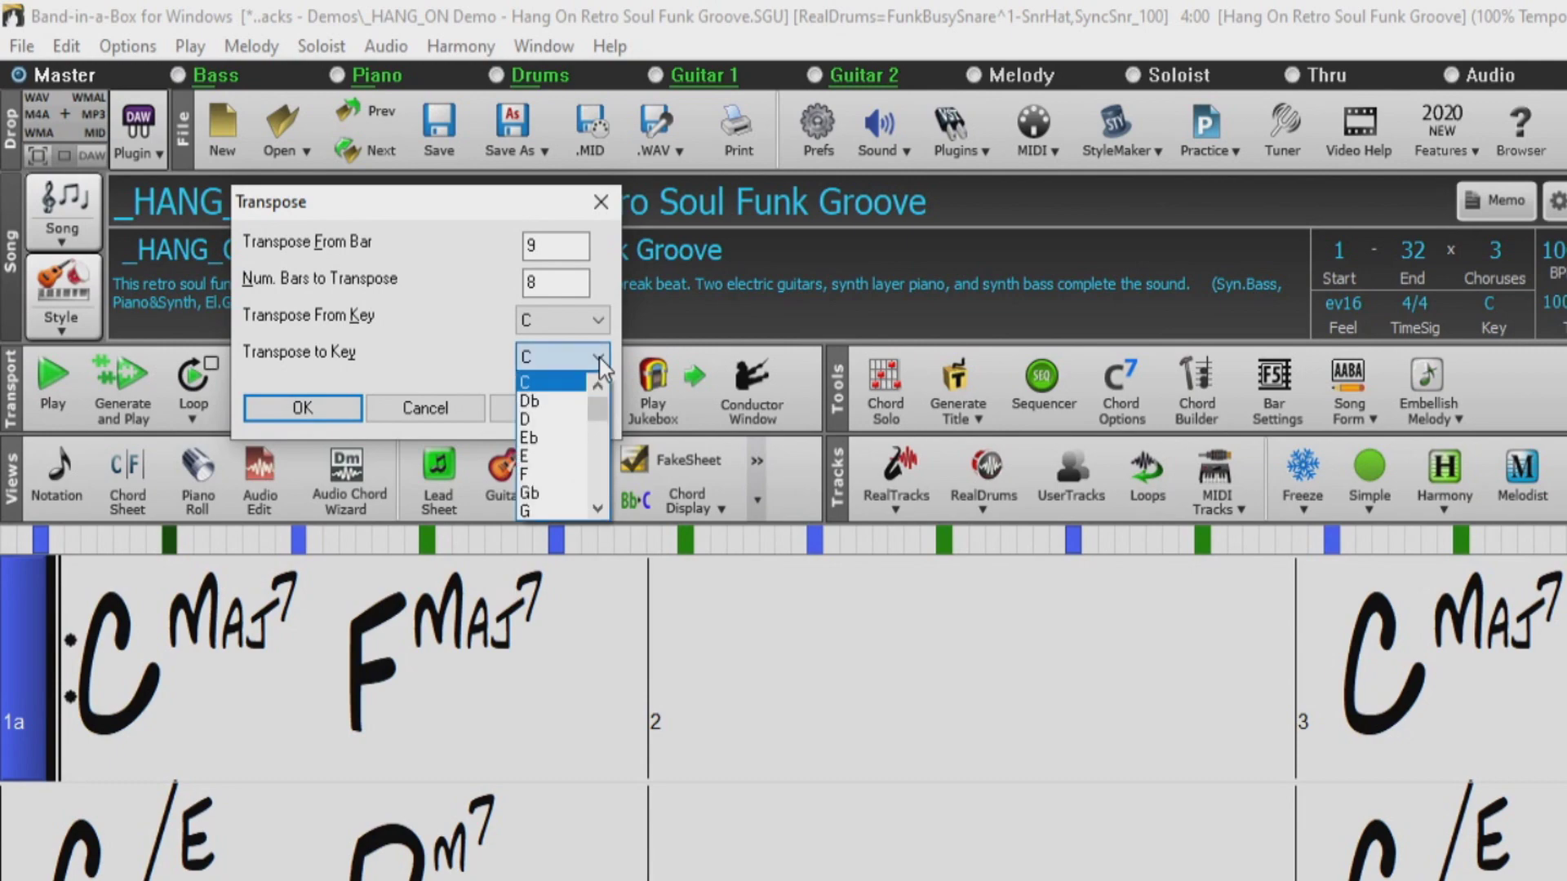
click(531, 510)
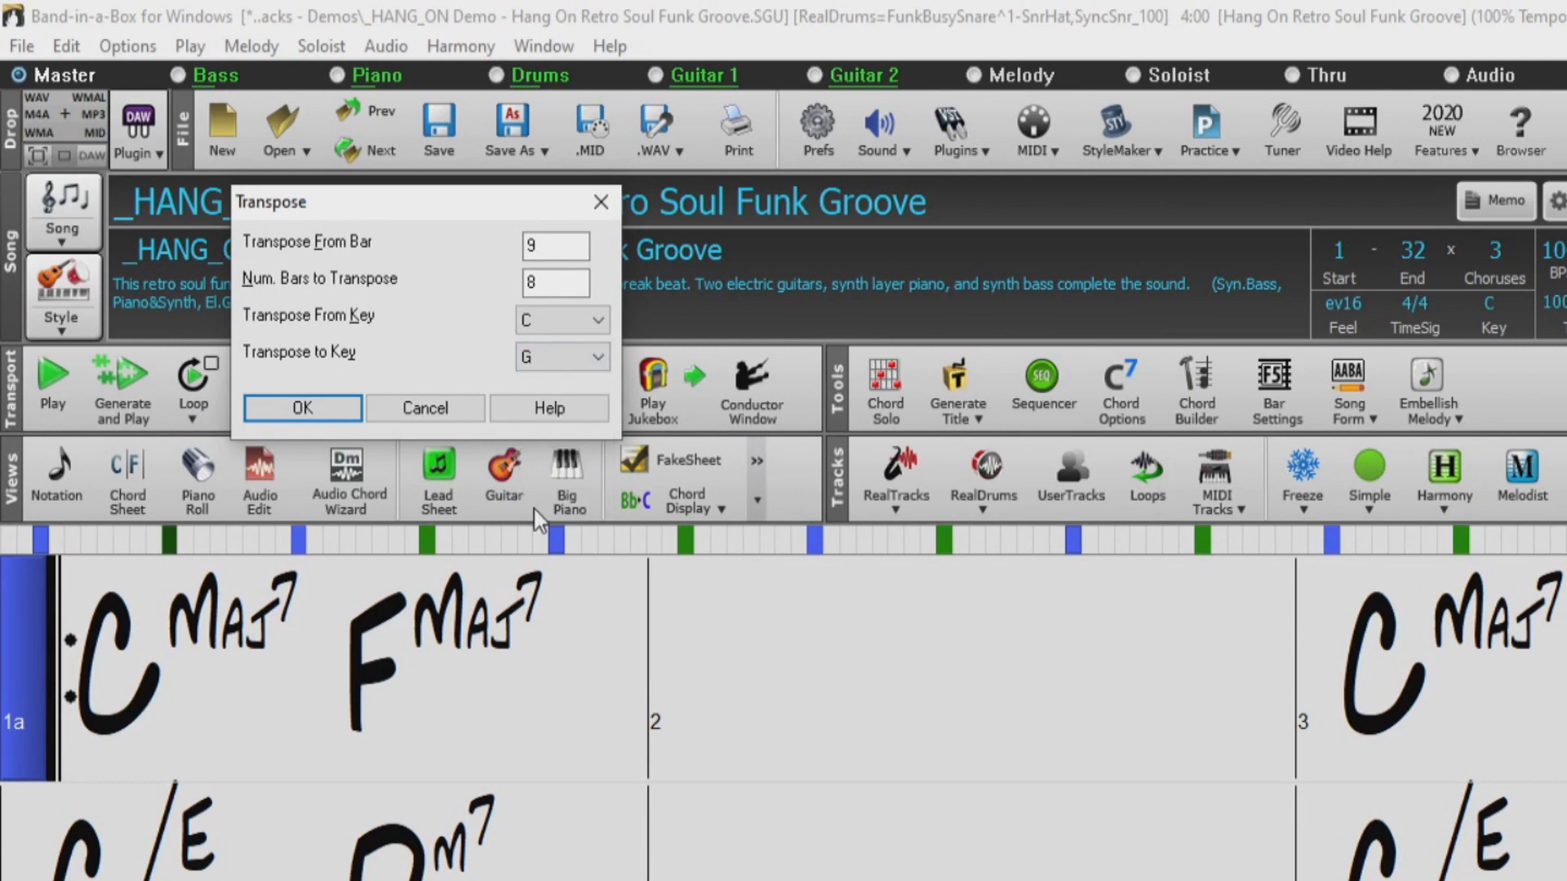
click(310, 412)
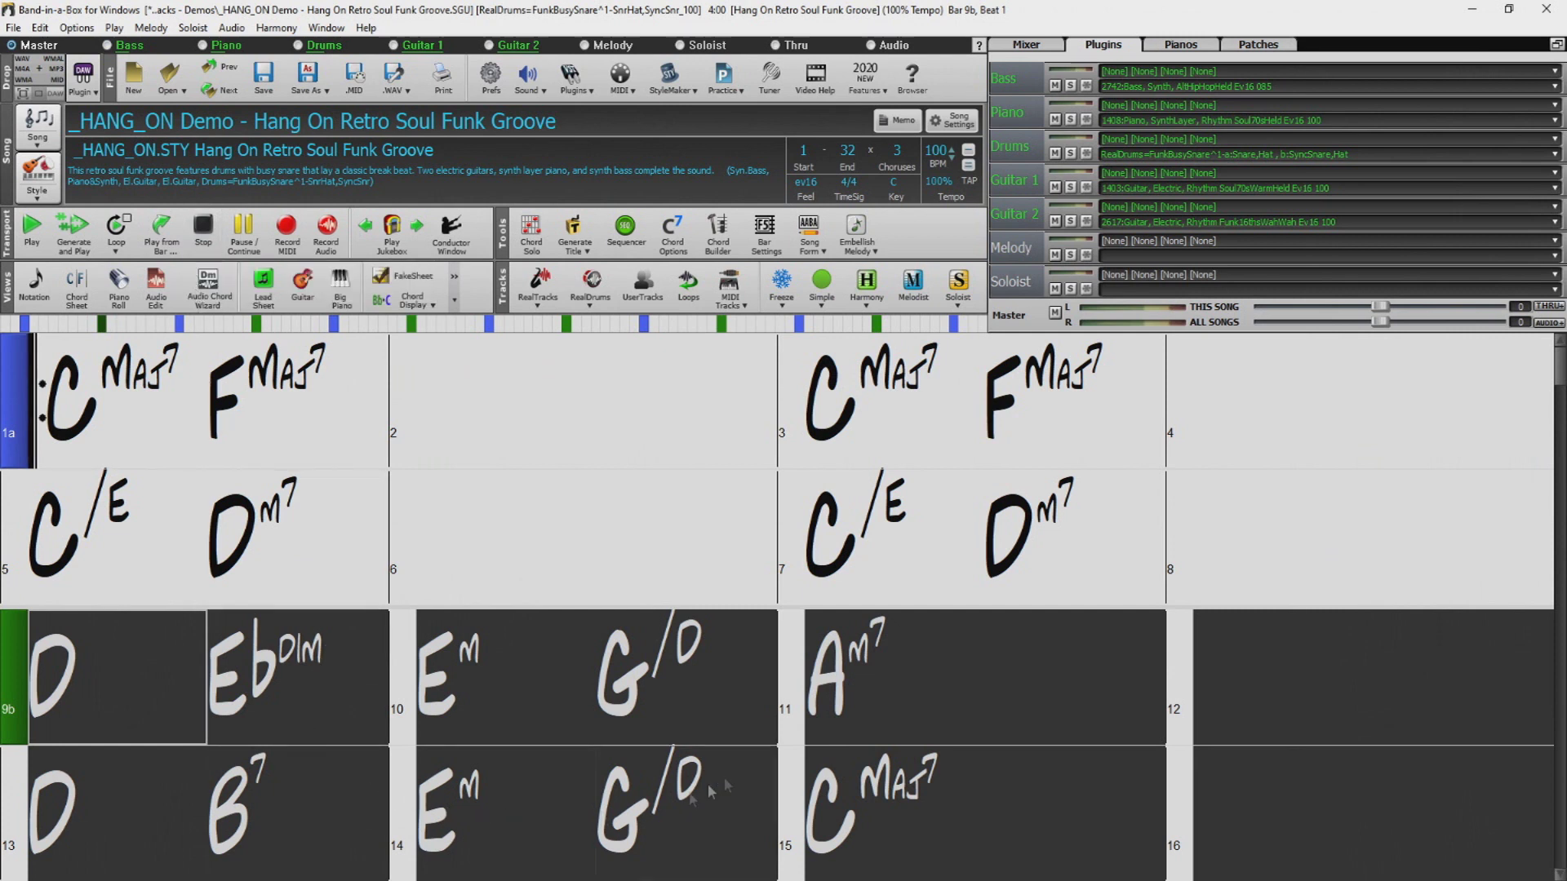
click(130, 390)
- Generate and play the Hang On arrangement
click(88, 243)
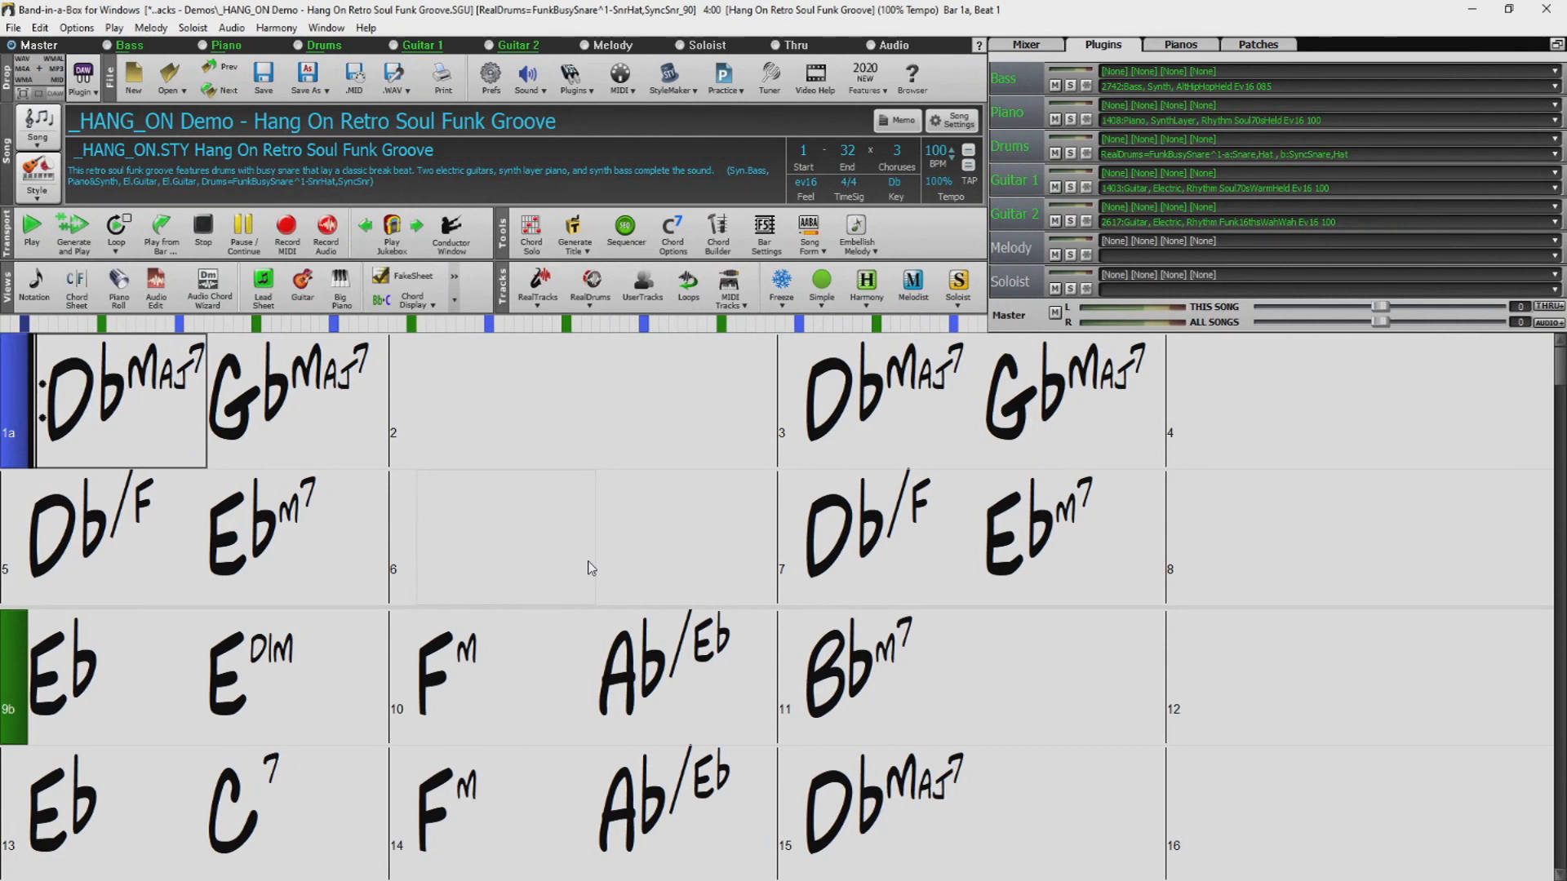
- Transpose the whole song up one semitone to D
click(39, 28)
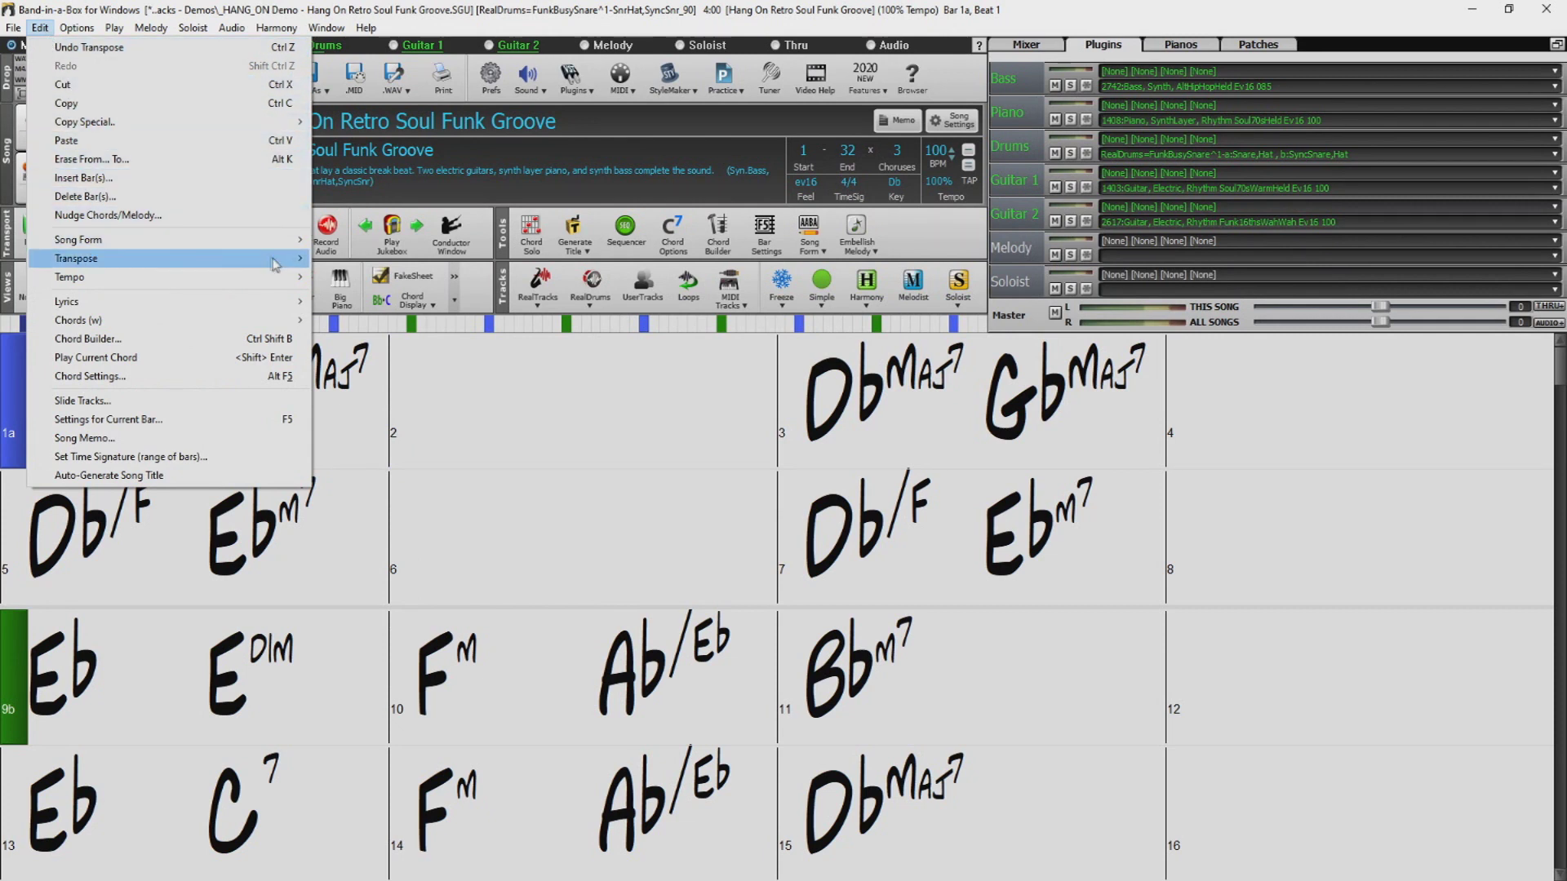
mouse_move(278, 264)
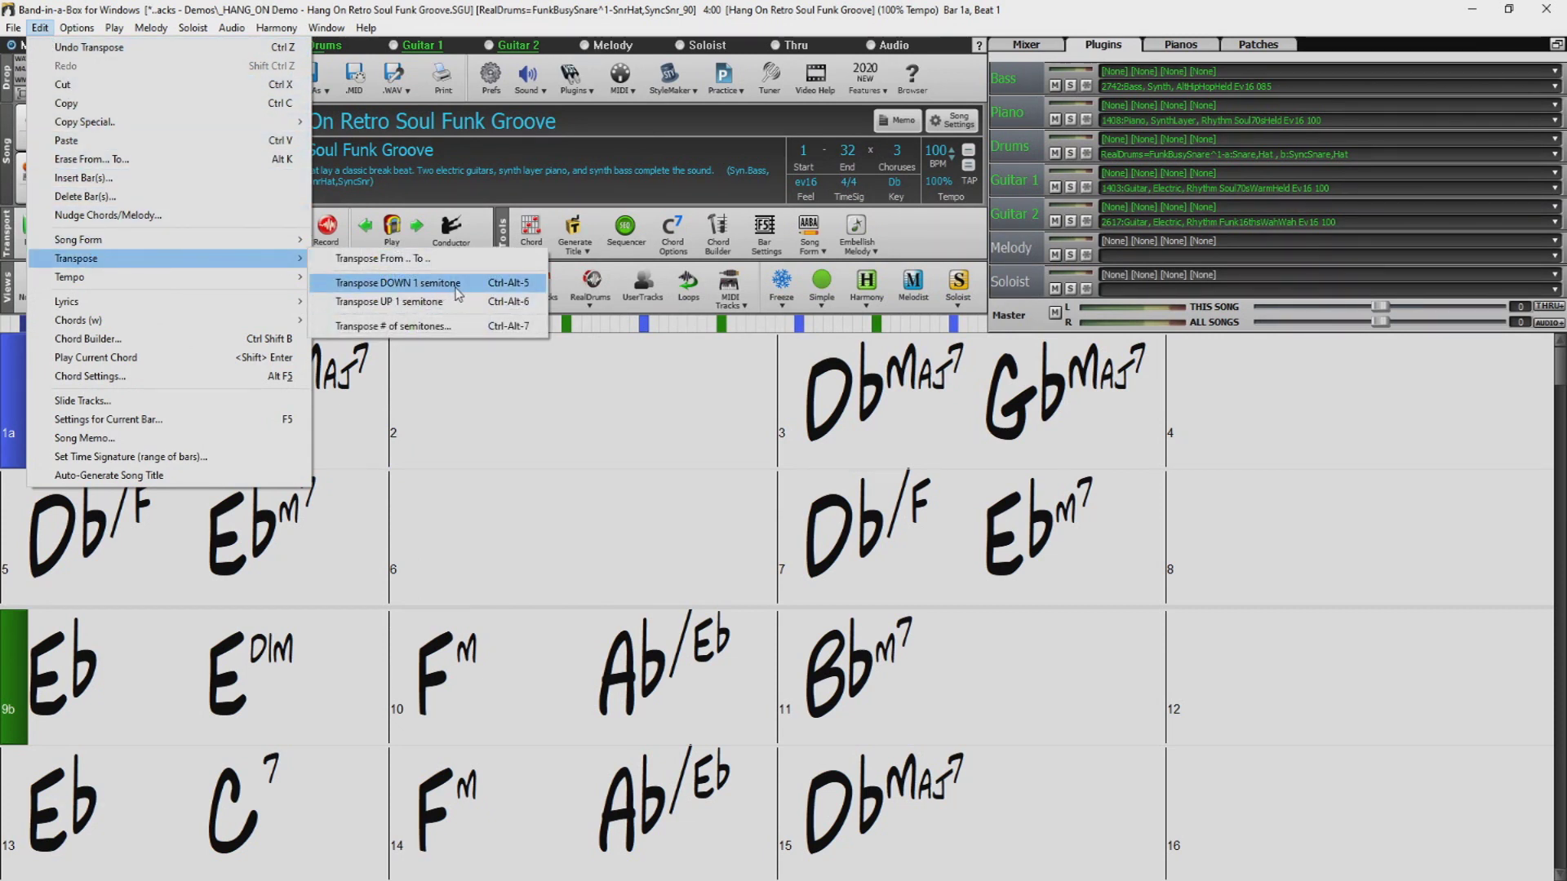
click(478, 302)
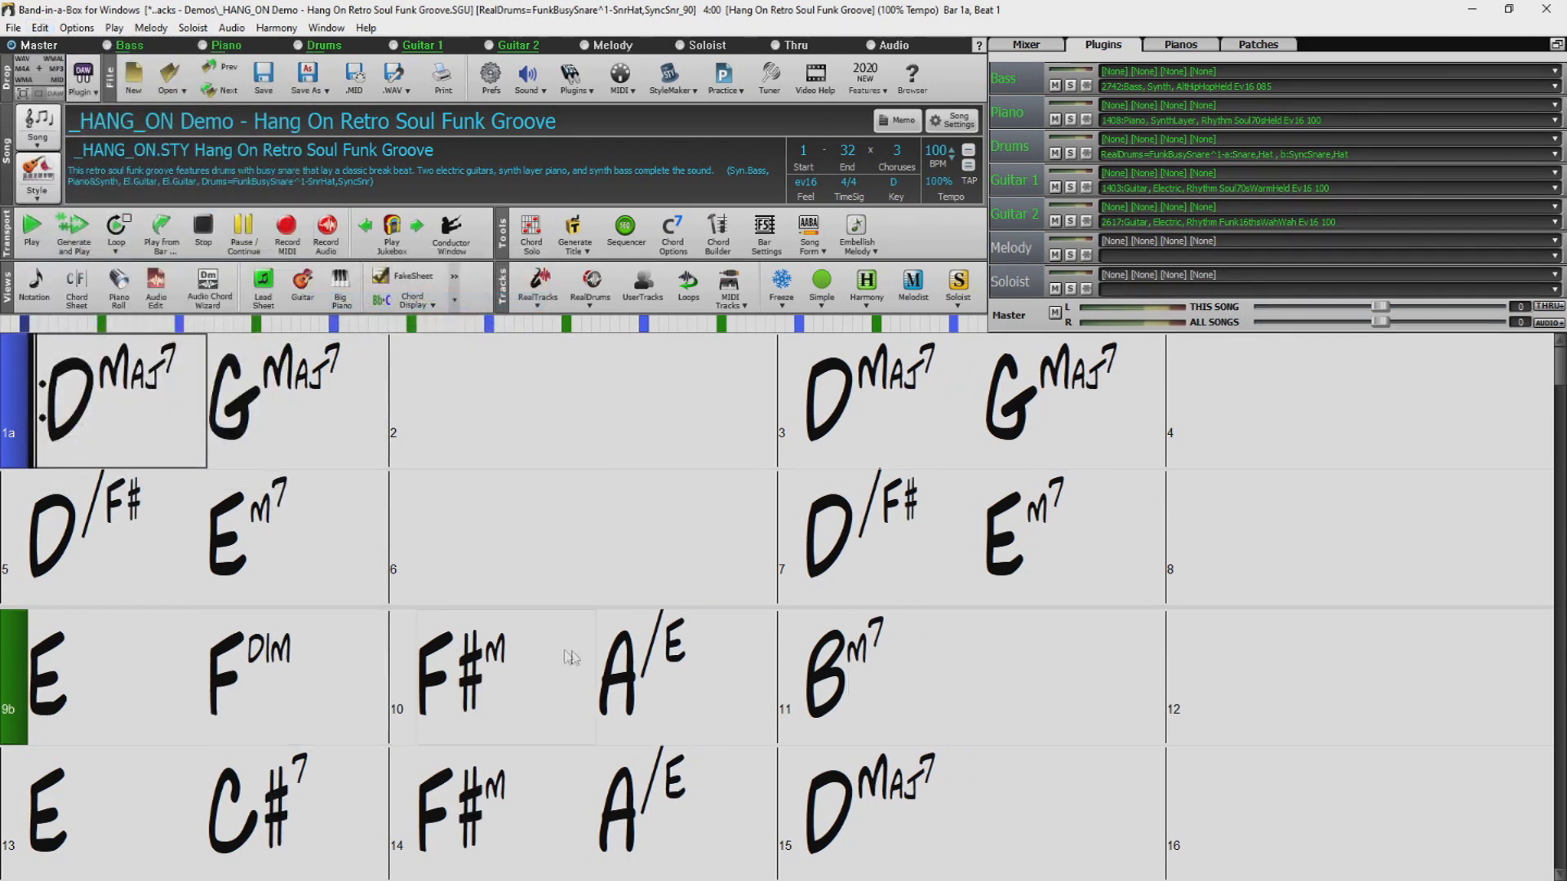
- Transpose the whole song down one semitone back to Db
click(39, 27)
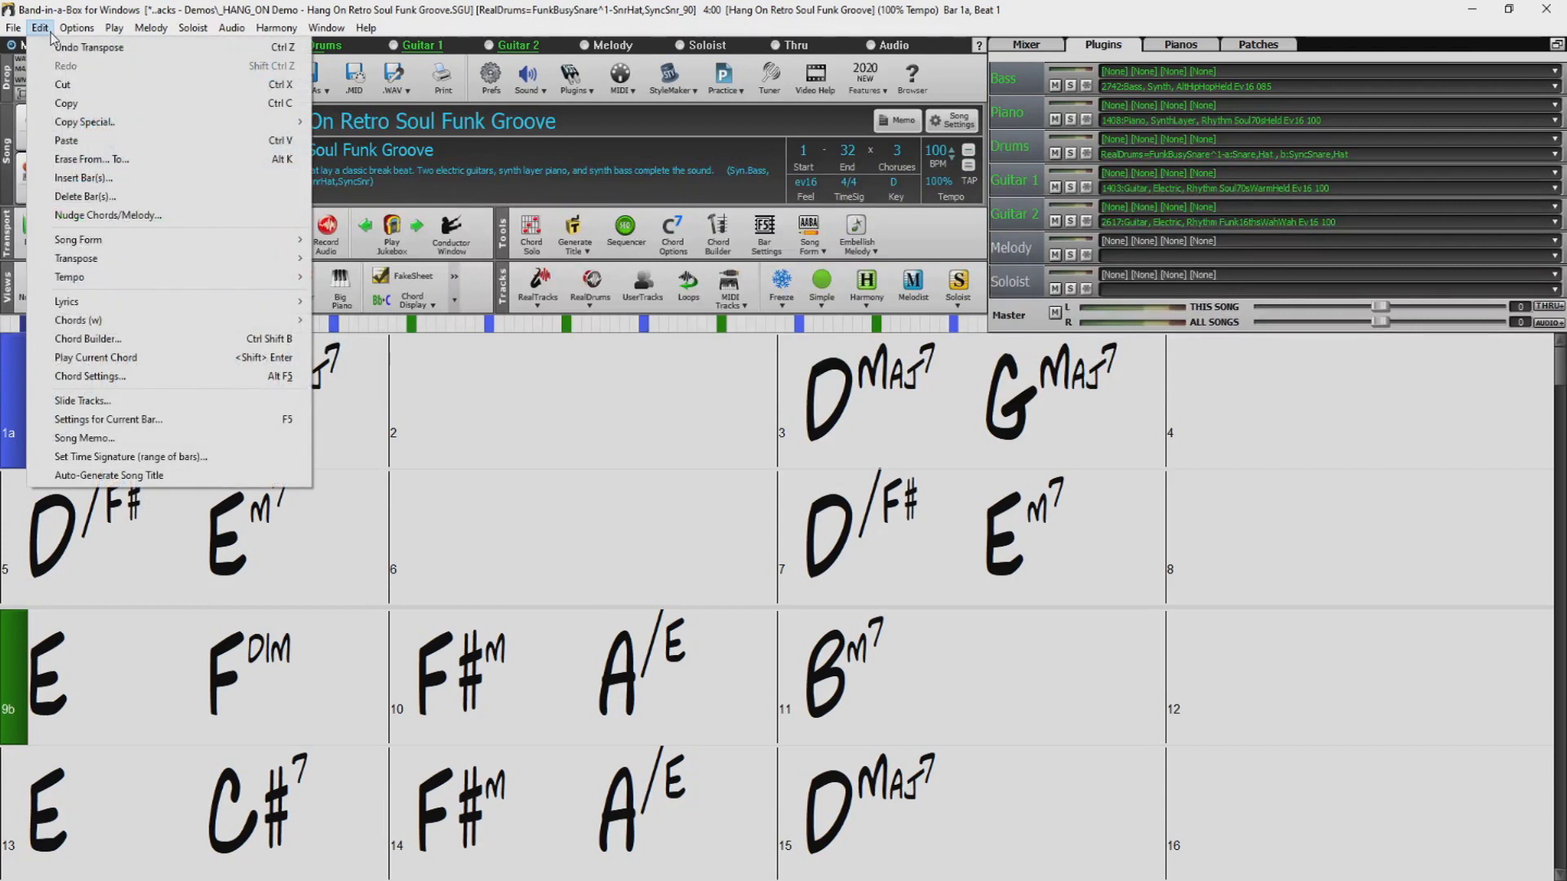
mouse_move(270, 258)
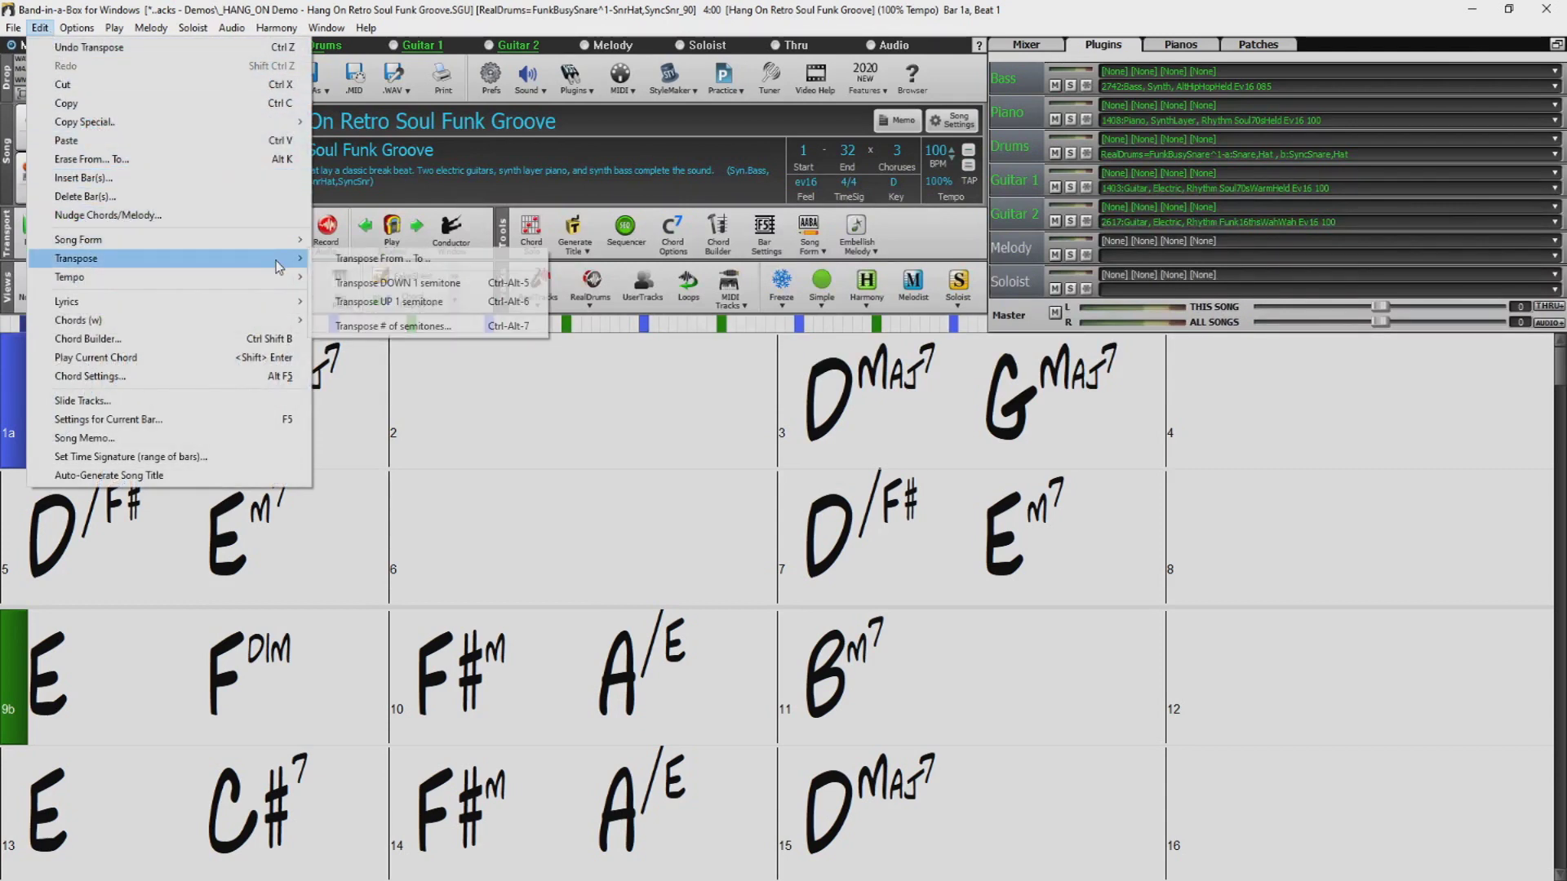
click(441, 284)
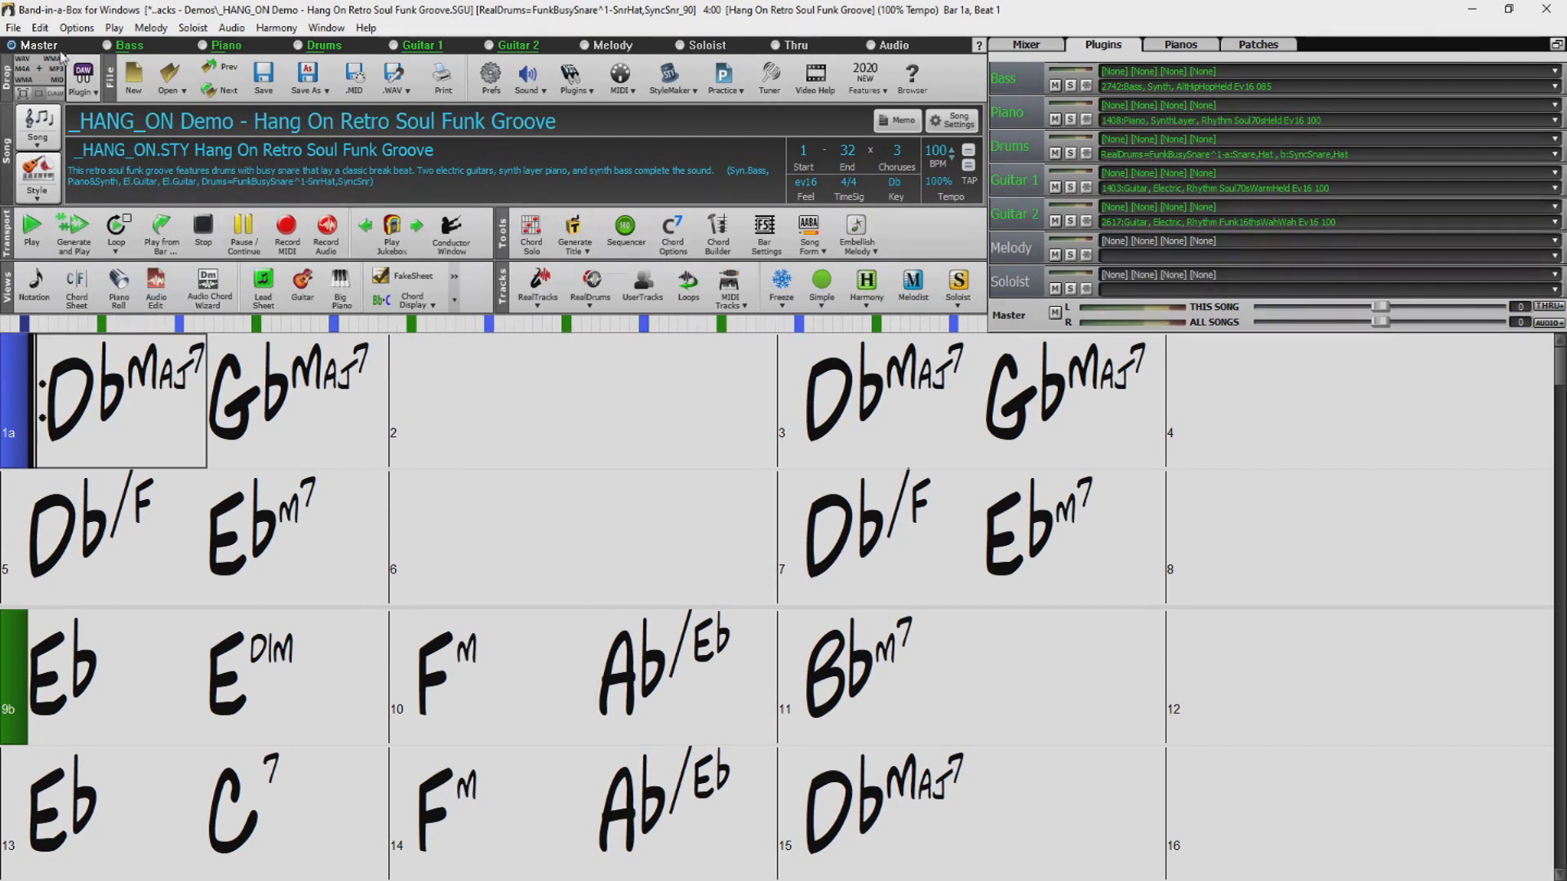
click(40, 29)
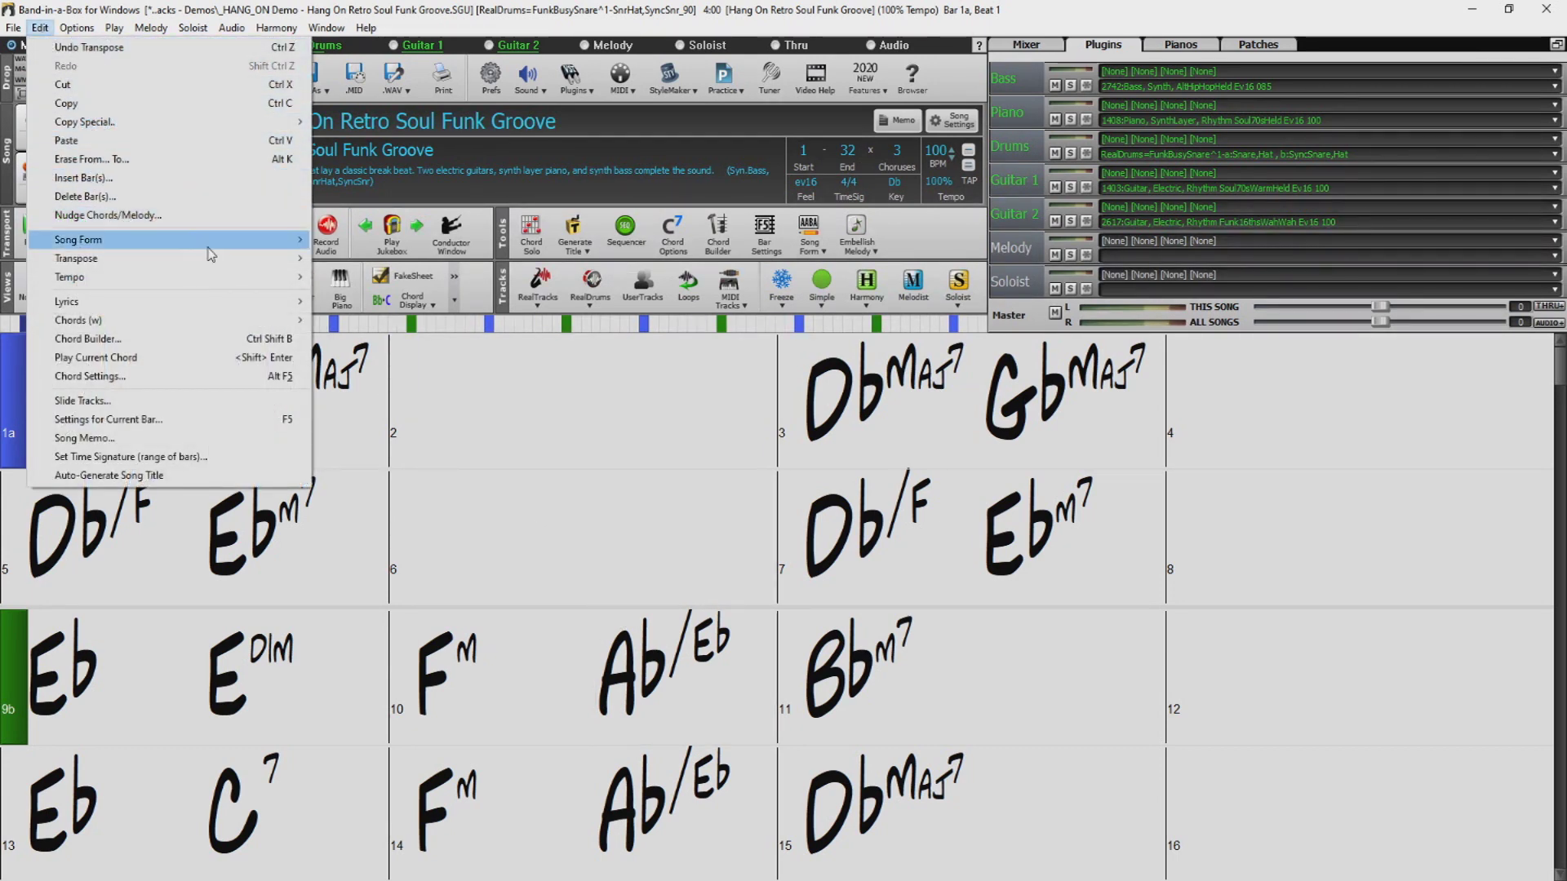
- Transpose by 5 semitones so the song opens on F#maj7 in F#
mouse_move(220, 259)
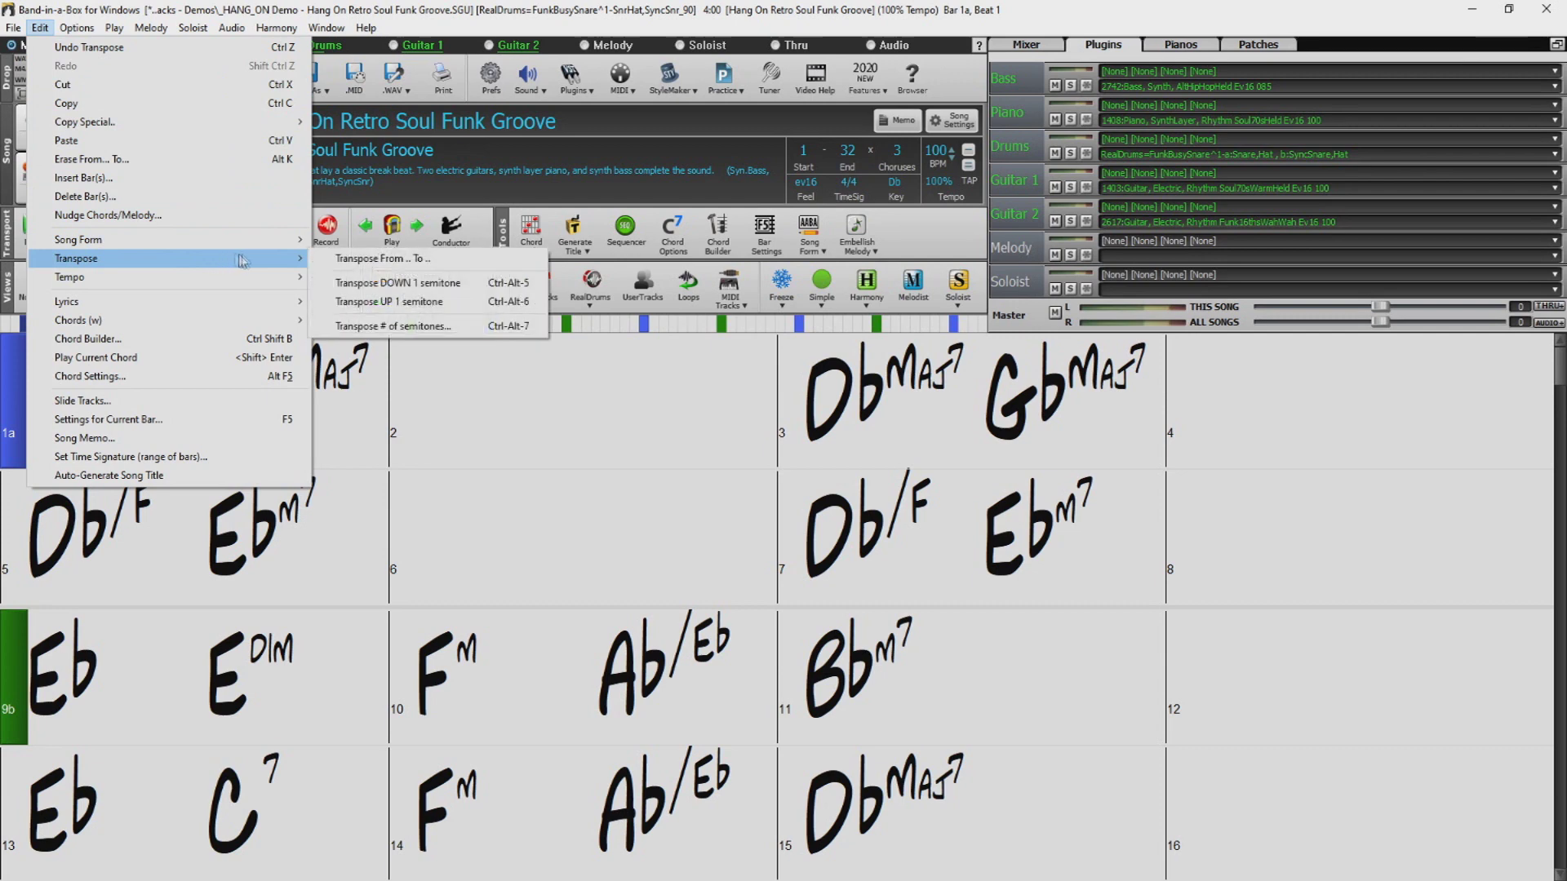
click(365, 323)
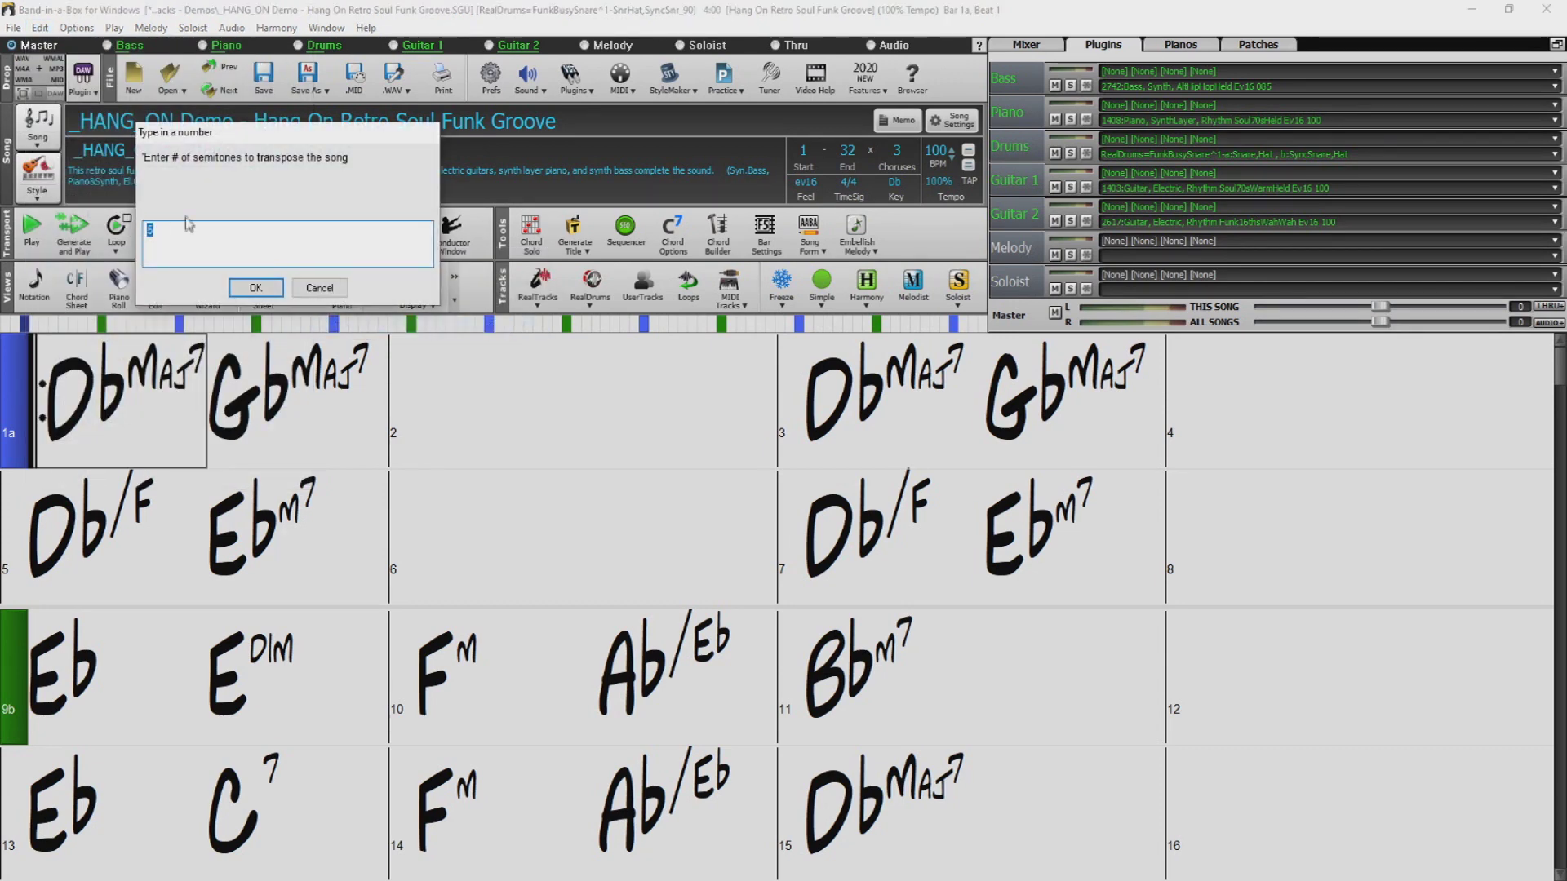
click(260, 288)
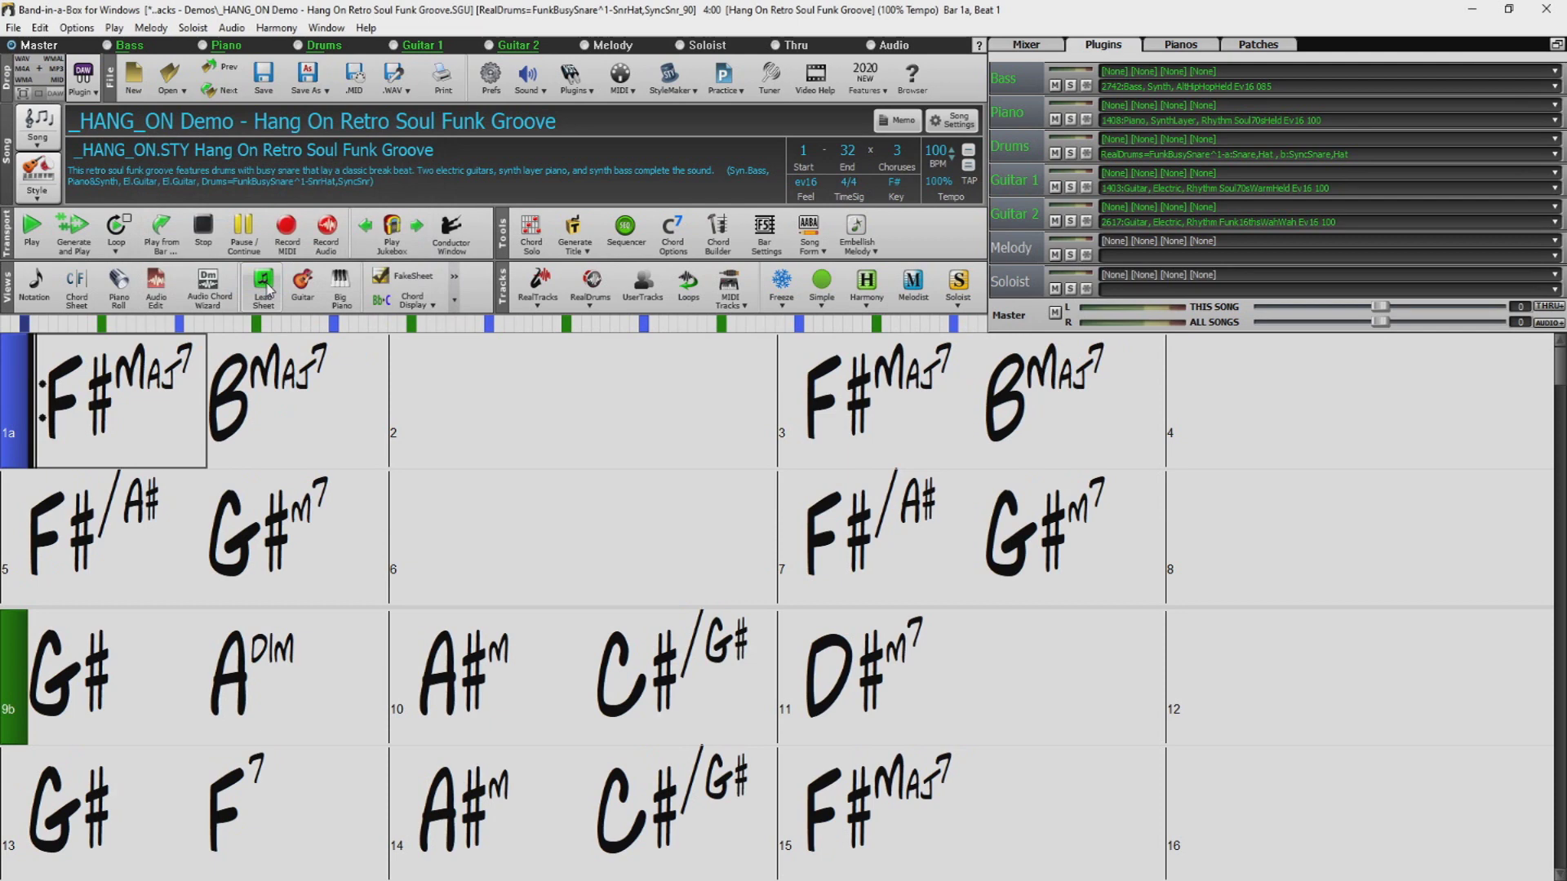